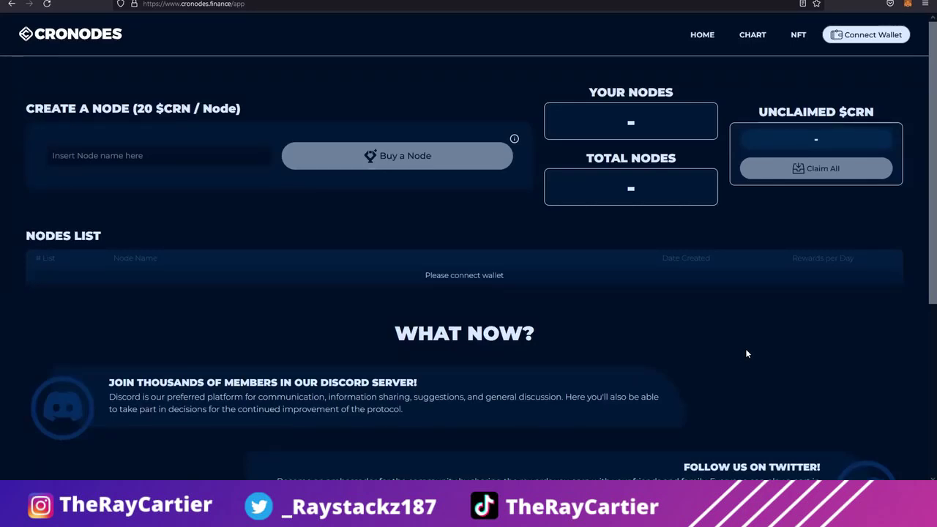
- Leave the 'Insert Node name here' field empty and click away to trigger the red 'Node name is required' warning
{"action": "scroll", "coordinate": [745, 348], "scroll_direction": "down", "scroll_amount": 1}
{"action": "scroll", "coordinate": [745, 345], "scroll_direction": "up", "scroll_amount": 1}
{"action": "scroll", "coordinate": [709, 307], "scroll_direction": "down", "scroll_amount": 1}
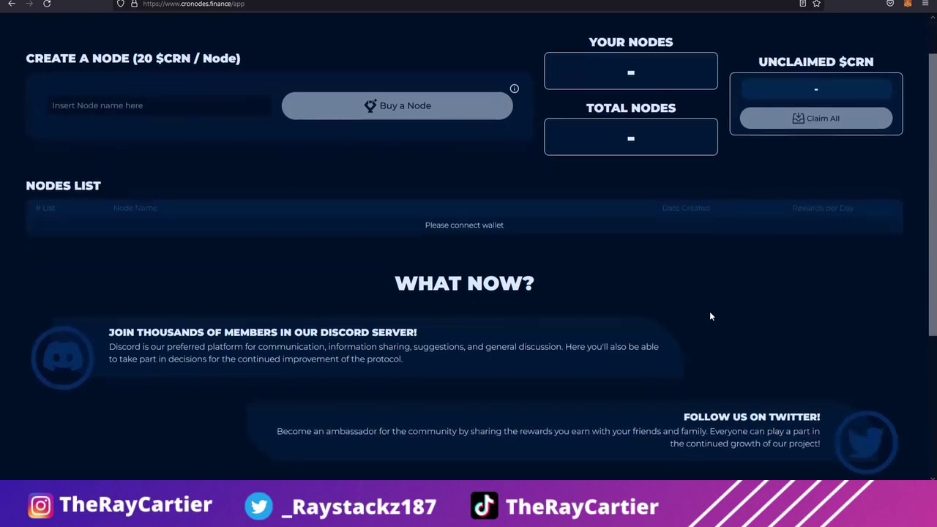
{"action": "scroll", "coordinate": [710, 315], "scroll_direction": "up", "scroll_amount": 1}
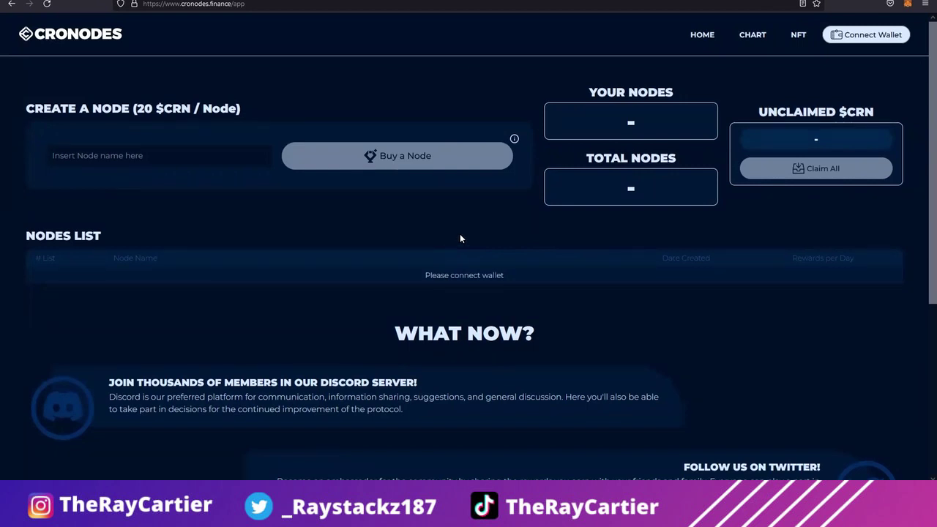
{"action": "scroll", "coordinate": [459, 236], "scroll_direction": "down", "scroll_amount": 1}
{"action": "scroll", "coordinate": [460, 236], "scroll_direction": "up", "scroll_amount": 1}
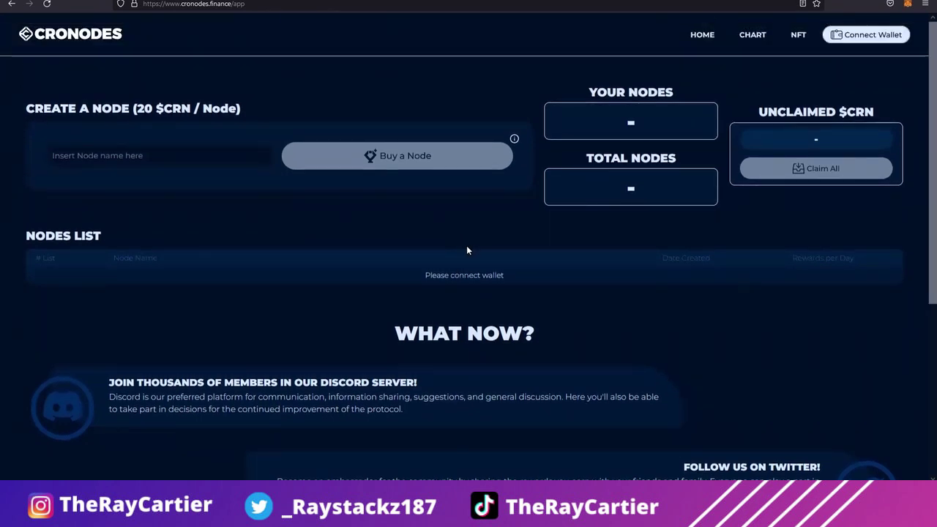
{"action": "scroll", "coordinate": [460, 247], "scroll_direction": "down", "scroll_amount": 1}
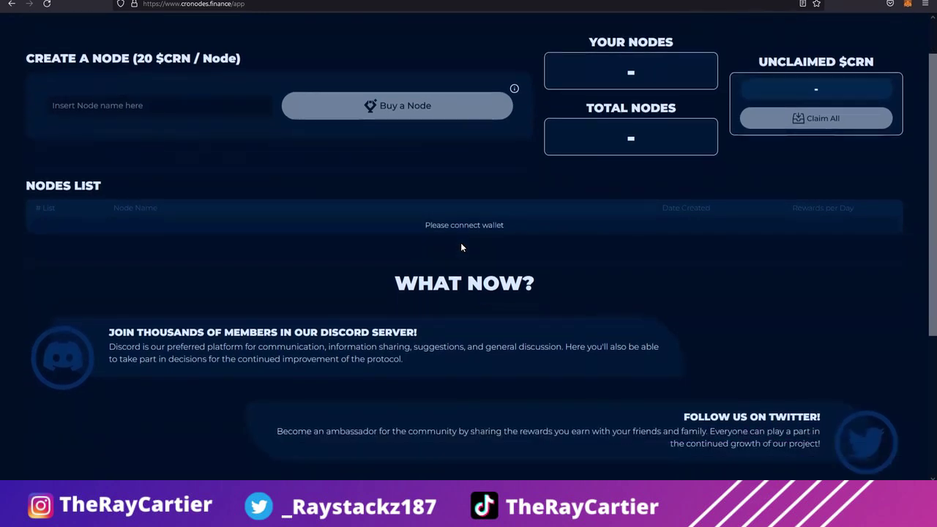
{"action": "scroll", "coordinate": [460, 248], "scroll_direction": "down", "scroll_amount": 1}
{"action": "scroll", "coordinate": [464, 251], "scroll_direction": "up", "scroll_amount": 1}
{"action": "scroll", "coordinate": [463, 251], "scroll_direction": "up", "scroll_amount": 1}
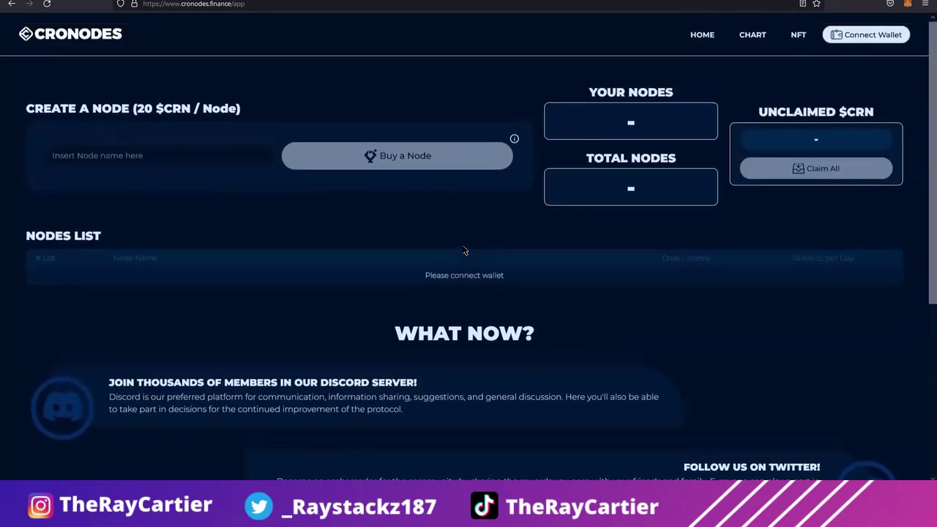
{"action": "scroll", "coordinate": [639, 278], "scroll_direction": "down", "scroll_amount": 5}
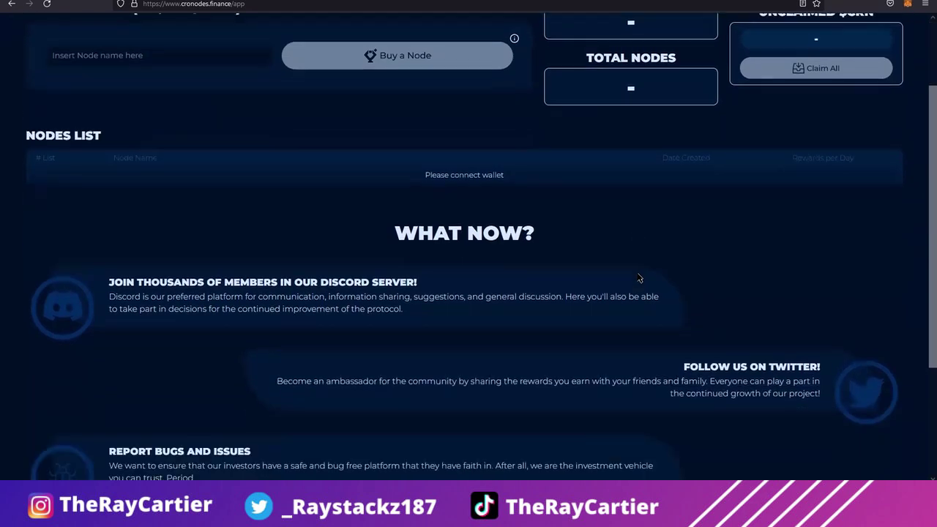
{"action": "scroll", "coordinate": [641, 277], "scroll_direction": "up", "scroll_amount": 5}
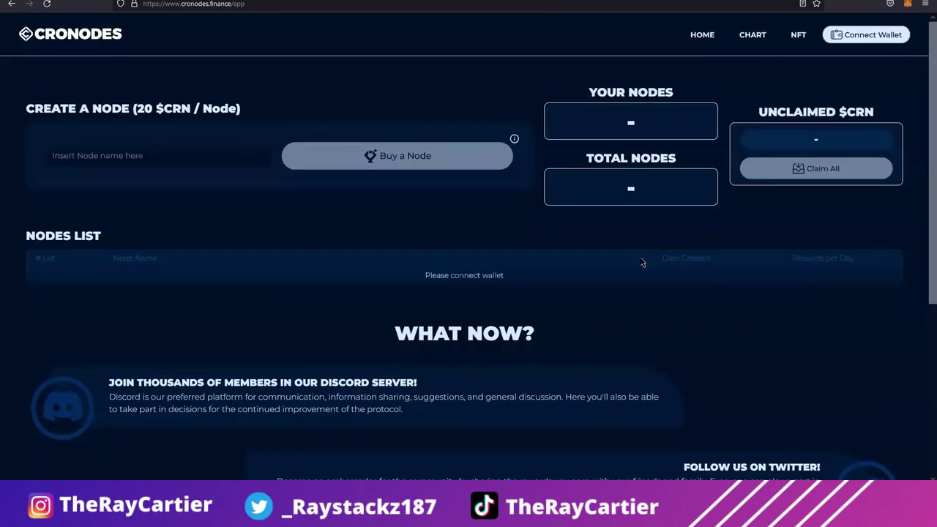
{"action": "scroll", "coordinate": [652, 272], "scroll_direction": "down", "scroll_amount": 5}
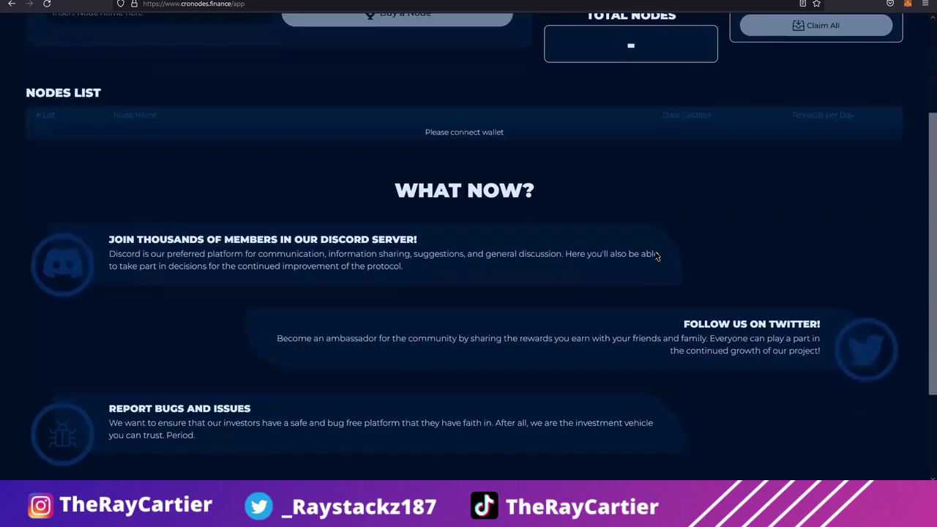
{"action": "scroll", "coordinate": [626, 252], "scroll_direction": "up", "scroll_amount": 5}
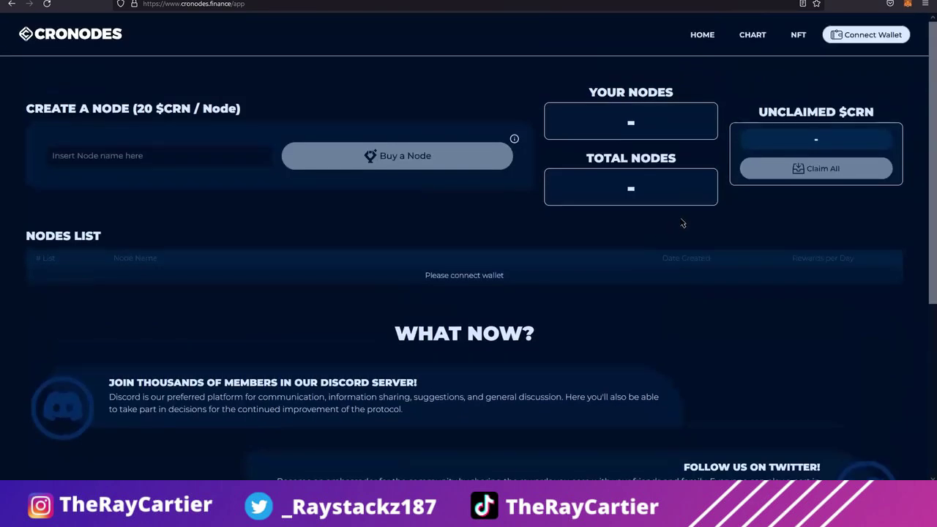
{"action": "scroll", "coordinate": [606, 246], "scroll_direction": "down", "scroll_amount": 1}
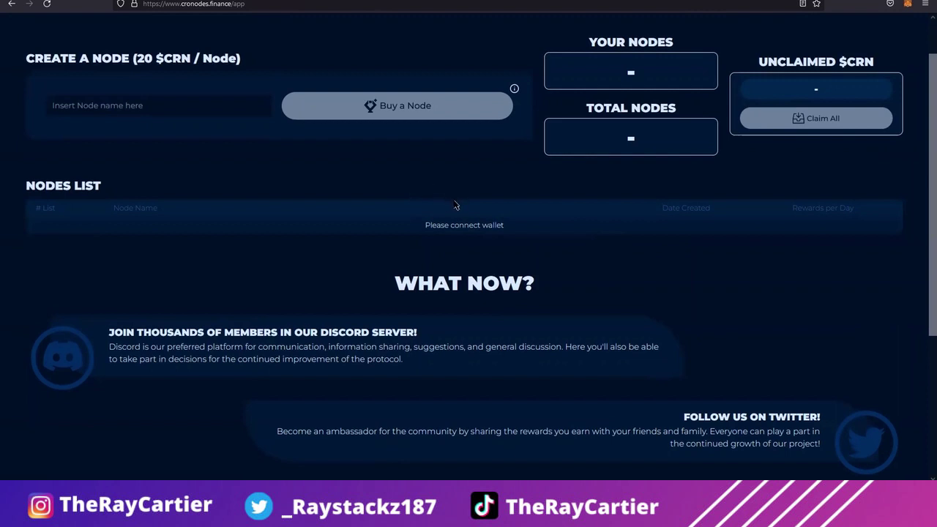
{"action": "scroll", "coordinate": [588, 247], "scroll_direction": "down", "scroll_amount": 3}
{"action": "scroll", "coordinate": [587, 247], "scroll_direction": "up", "scroll_amount": 2}
{"action": "scroll", "coordinate": [587, 247], "scroll_direction": "up", "scroll_amount": 2}
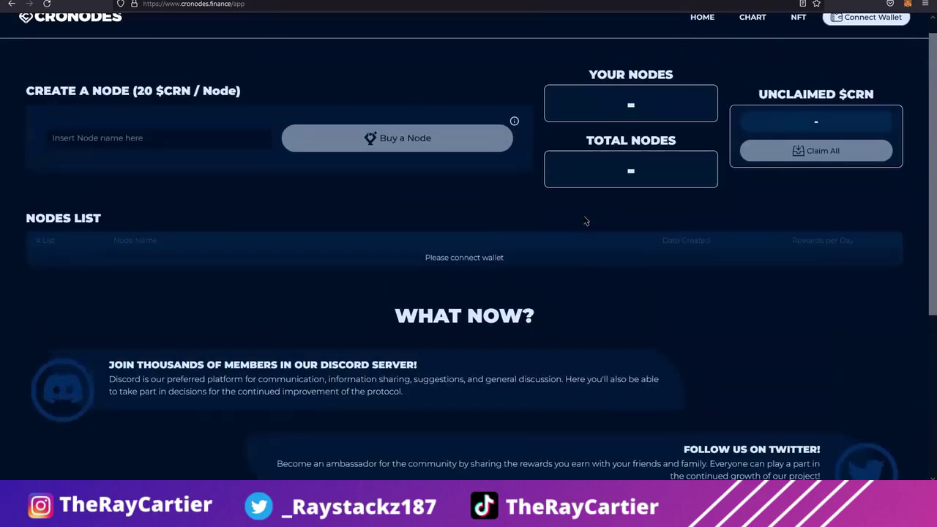
{"action": "scroll", "coordinate": [585, 221], "scroll_direction": "up", "scroll_amount": 1}
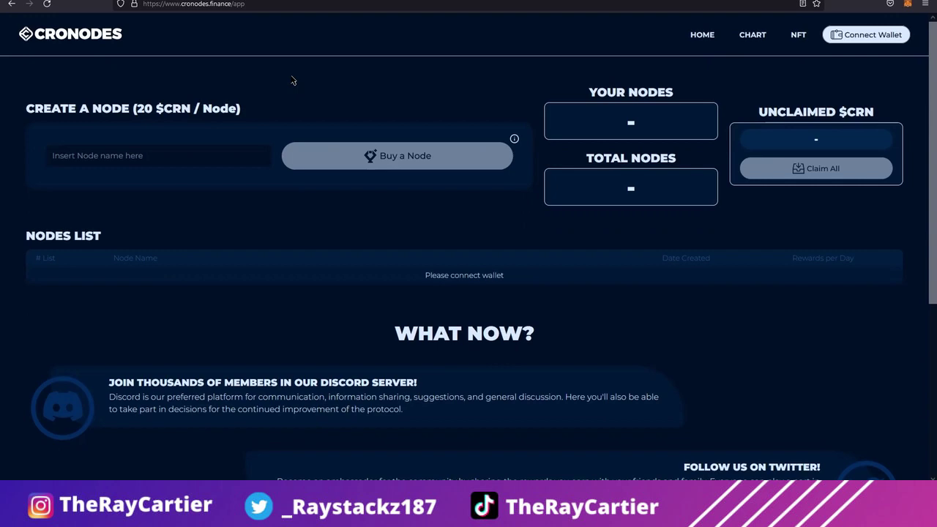
{"action": "scroll", "coordinate": [290, 86], "scroll_direction": "down", "scroll_amount": 1}
{"action": "scroll", "coordinate": [380, 180], "scroll_direction": "up", "scroll_amount": 1}
{"action": "scroll", "coordinate": [410, 234], "scroll_direction": "down", "scroll_amount": 1}
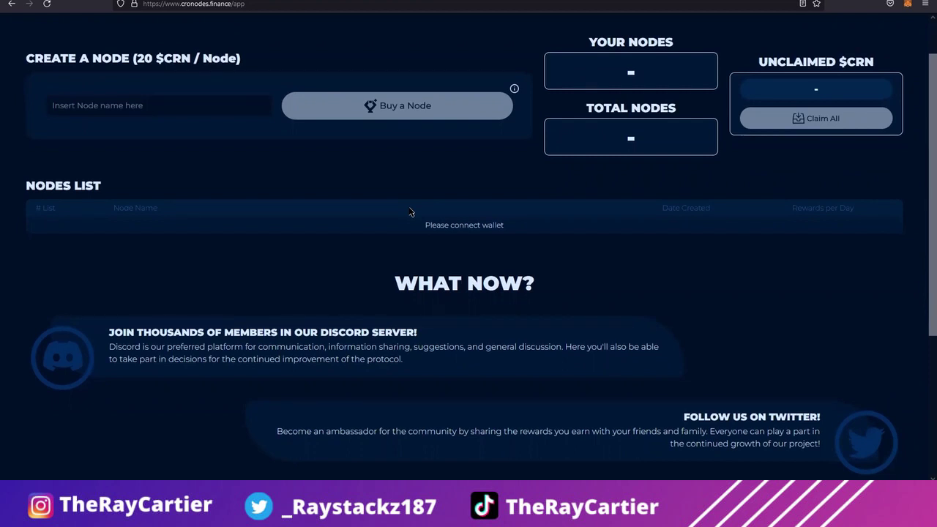
{"action": "scroll", "coordinate": [410, 213], "scroll_direction": "up", "scroll_amount": 1}
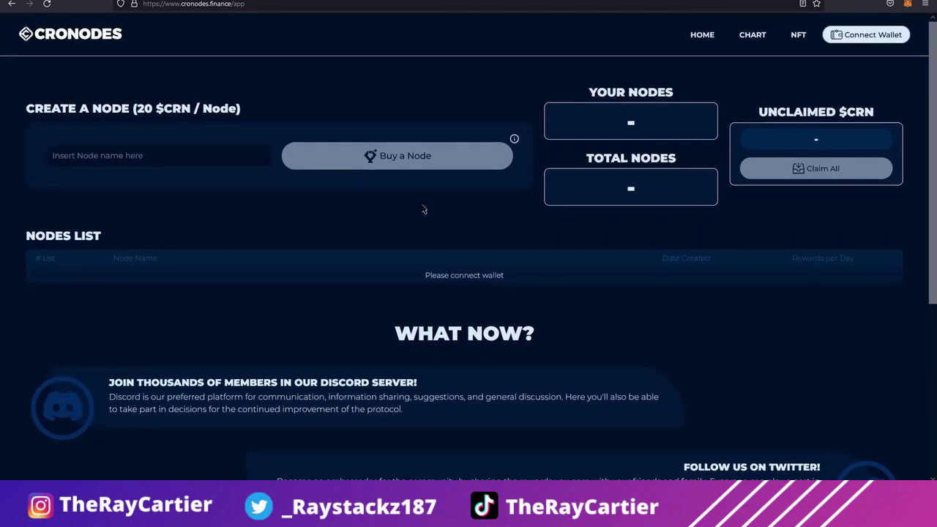
{"action": "scroll", "coordinate": [422, 210], "scroll_direction": "down", "scroll_amount": 1}
{"action": "scroll", "coordinate": [422, 210], "scroll_direction": "up", "scroll_amount": 1}
{"action": "scroll", "coordinate": [420, 219], "scroll_direction": "down", "scroll_amount": 2}
{"action": "scroll", "coordinate": [420, 221], "scroll_direction": "up", "scroll_amount": 2}
{"action": "scroll", "coordinate": [402, 282], "scroll_direction": "down", "scroll_amount": 1}
{"action": "scroll", "coordinate": [399, 272], "scroll_direction": "up", "scroll_amount": 1}
{"action": "left_click", "coordinate": [163, 153]}
{"action": "left_click", "coordinate": [254, 202]}
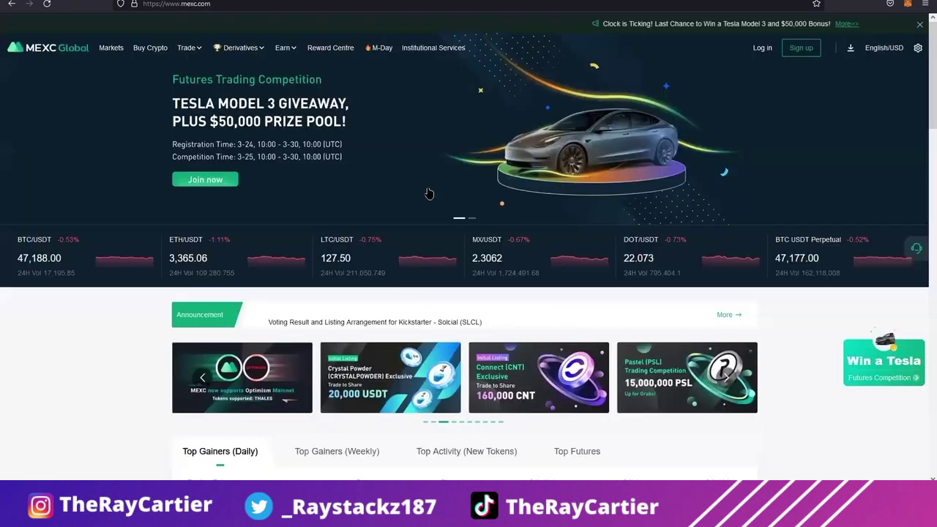
{"action": "scroll", "coordinate": [429, 193], "scroll_direction": "down", "scroll_amount": 2}
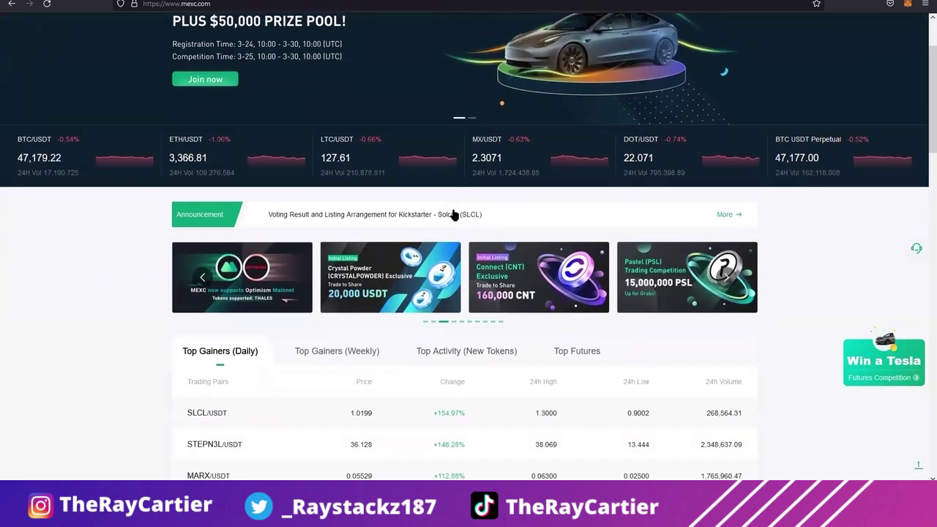
- Scroll the MEXC Global homepage, checking live prices such as BTC/USDT and ETH/USDT
{"action": "scroll", "coordinate": [452, 214], "scroll_direction": "down", "scroll_amount": 1}
{"action": "scroll", "coordinate": [461, 211], "scroll_direction": "up", "scroll_amount": 3}
{"action": "scroll", "coordinate": [474, 207], "scroll_direction": "down", "scroll_amount": 2}
{"action": "scroll", "coordinate": [465, 183], "scroll_direction": "up", "scroll_amount": 2}
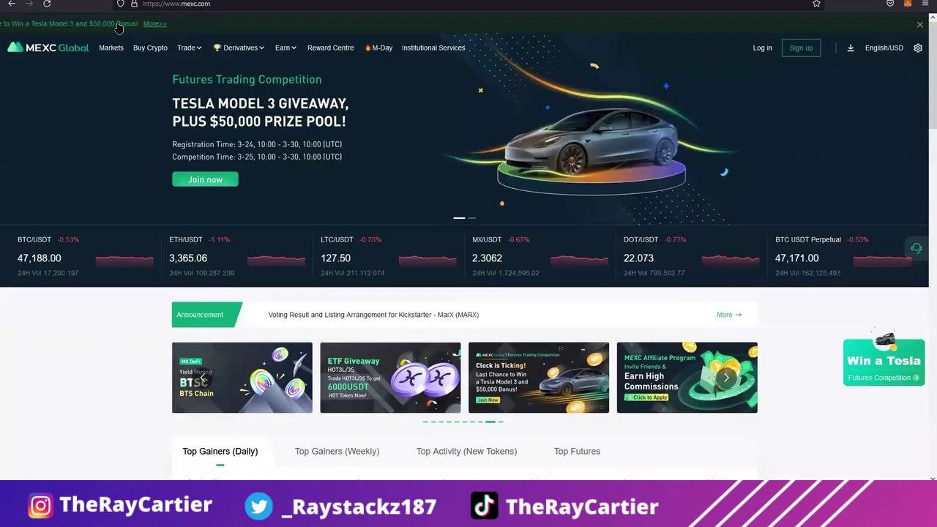
{"action": "mouse_move", "coordinate": [240, 71]}
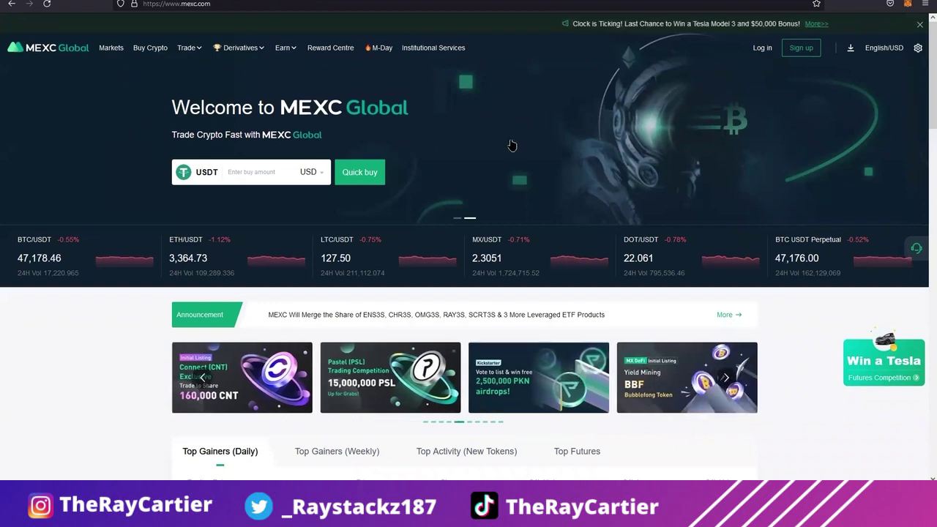
{"action": "scroll", "coordinate": [518, 142], "scroll_direction": "down", "scroll_amount": 2}
{"action": "scroll", "coordinate": [519, 144], "scroll_direction": "up", "scroll_amount": 2}
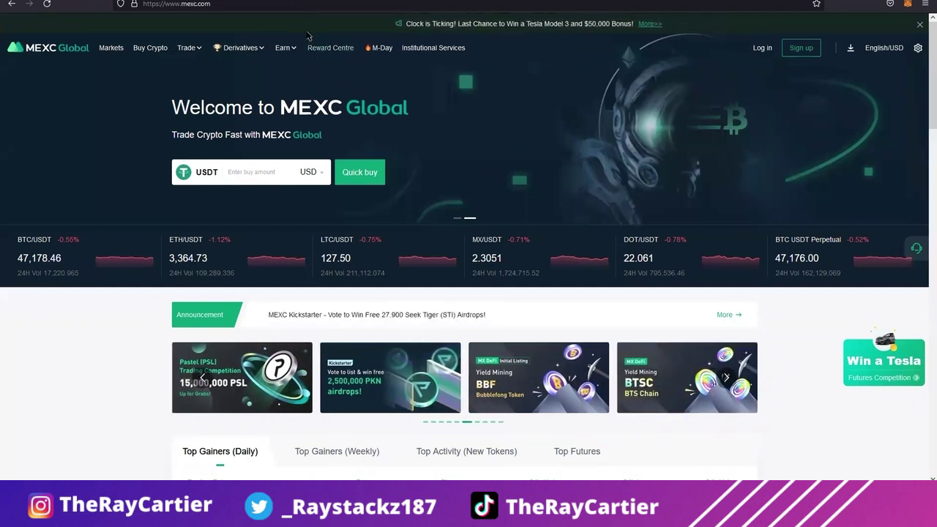
- Cycle through the Withdraw screenshot, the MetaMask wallet and the Cronodes dashboard tabs
{"action": "key", "text": "ctrl+Tab"}
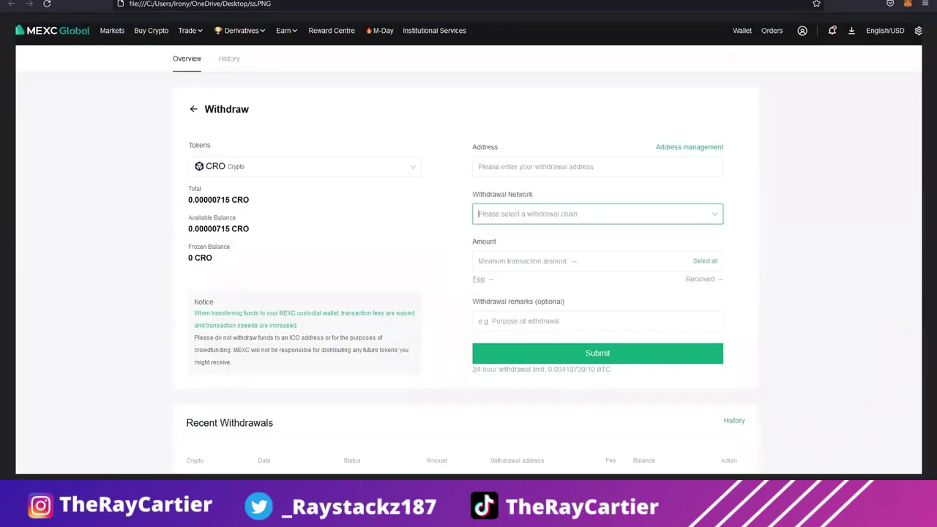
{"action": "key", "text": "ctrl+Tab"}
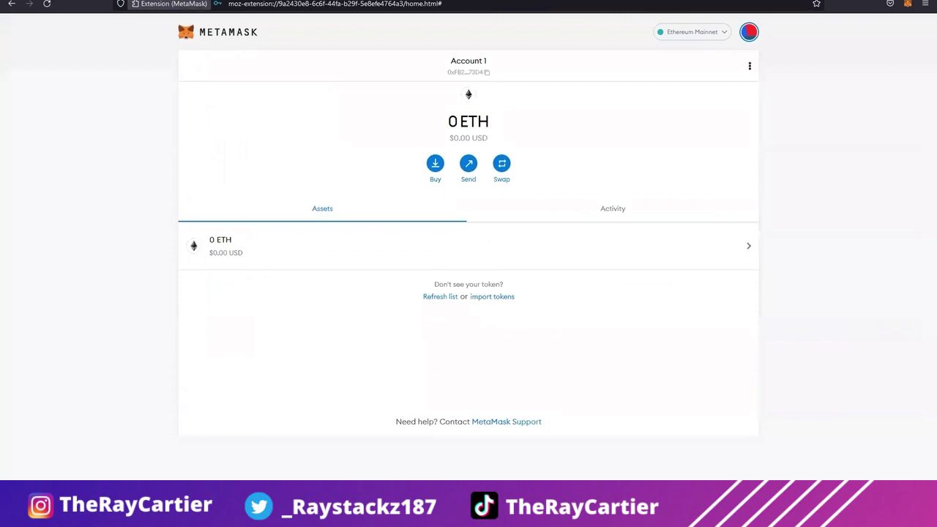
{"action": "key", "text": "ctrl+Tab"}
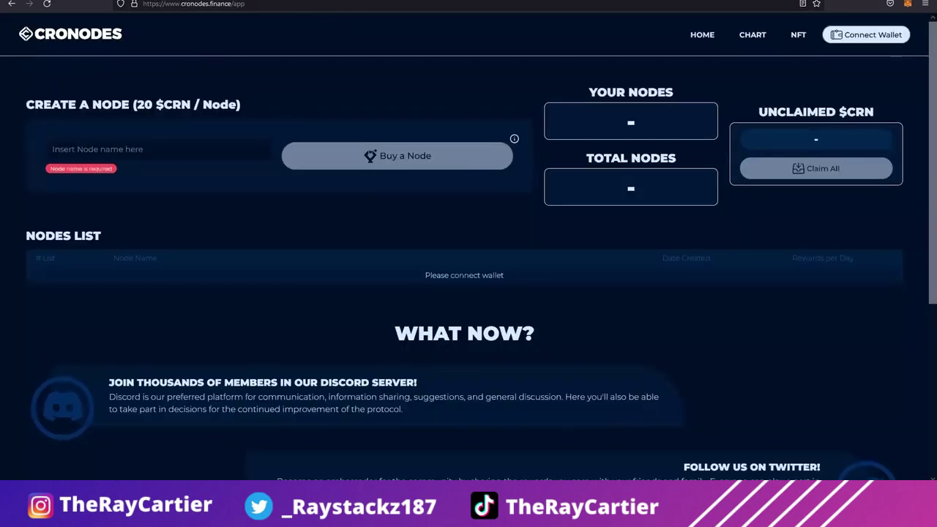
- Return to MEXC Global and open the BTC/USDT spot trading page from Trade > Spot
{"action": "key", "text": "ctrl+Tab"}
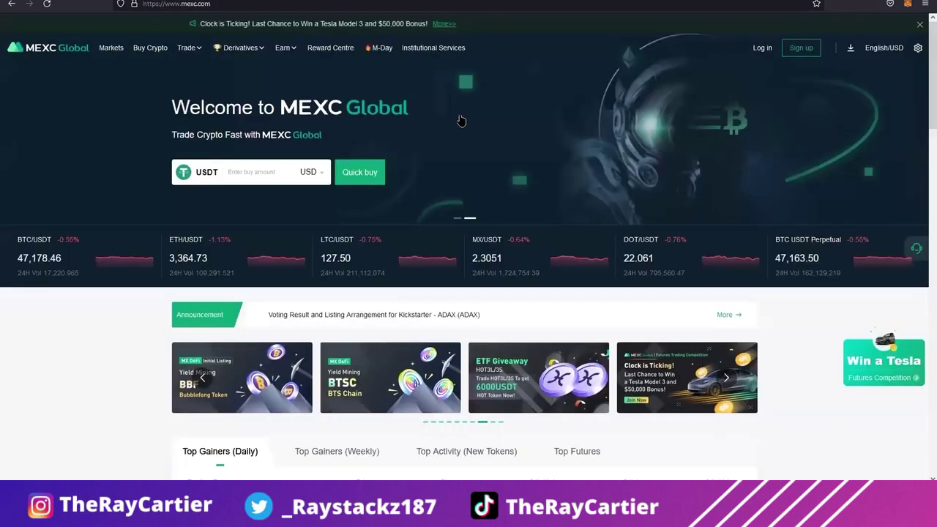
{"action": "scroll", "coordinate": [584, 189], "scroll_direction": "down", "scroll_amount": 1}
{"action": "scroll", "coordinate": [583, 189], "scroll_direction": "up", "scroll_amount": 1}
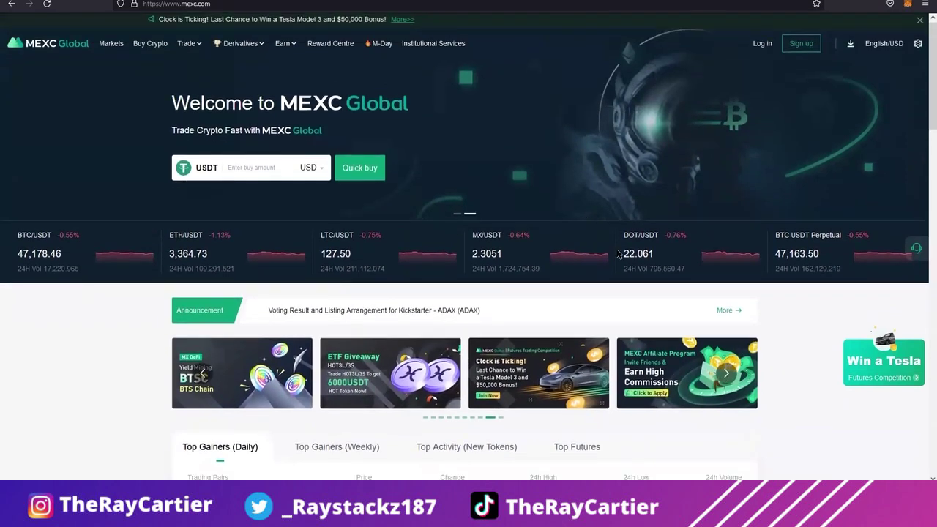
{"action": "scroll", "coordinate": [510, 285], "scroll_direction": "down", "scroll_amount": 3}
{"action": "scroll", "coordinate": [510, 285], "scroll_direction": "down", "scroll_amount": 1}
{"action": "scroll", "coordinate": [345, 286], "scroll_direction": "up", "scroll_amount": 2}
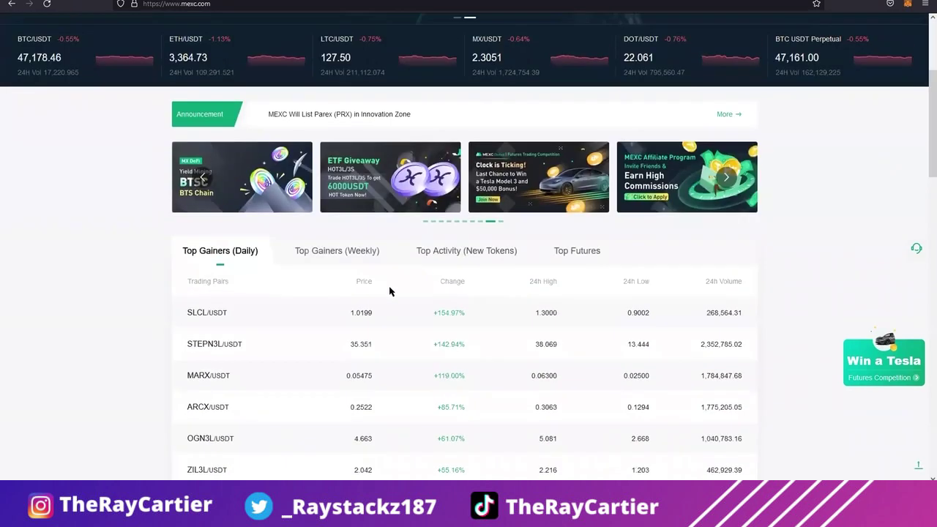
{"action": "scroll", "coordinate": [314, 126], "scroll_direction": "down", "scroll_amount": 1}
{"action": "scroll", "coordinate": [313, 126], "scroll_direction": "up", "scroll_amount": 1}
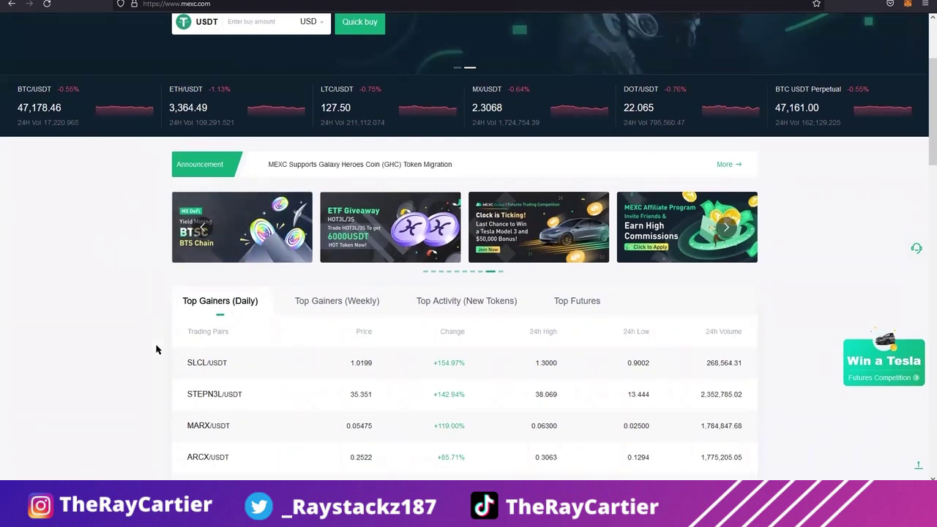
{"action": "scroll", "coordinate": [197, 275], "scroll_direction": "down", "scroll_amount": 2}
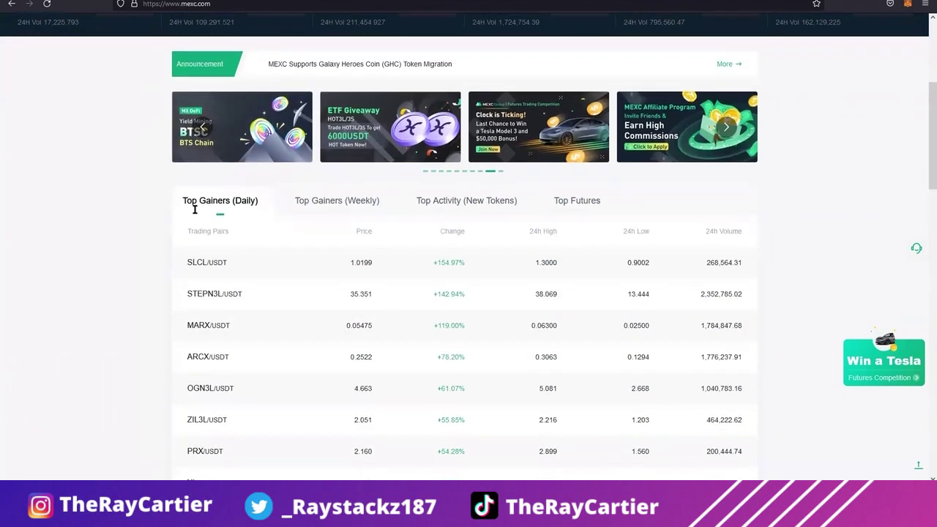
{"action": "scroll", "coordinate": [227, 254], "scroll_direction": "up", "scroll_amount": 2}
{"action": "scroll", "coordinate": [293, 143], "scroll_direction": "up", "scroll_amount": 3}
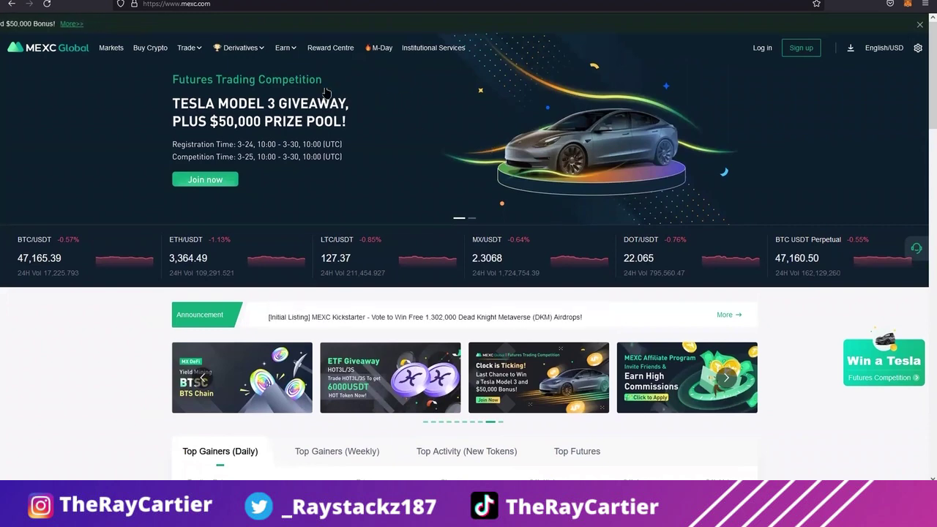
{"action": "left_click", "coordinate": [201, 79]}
- Search MEXC's trading pairs for 'cro' and open the CRO/USDT market
{"action": "left_click", "coordinate": [736, 52]}
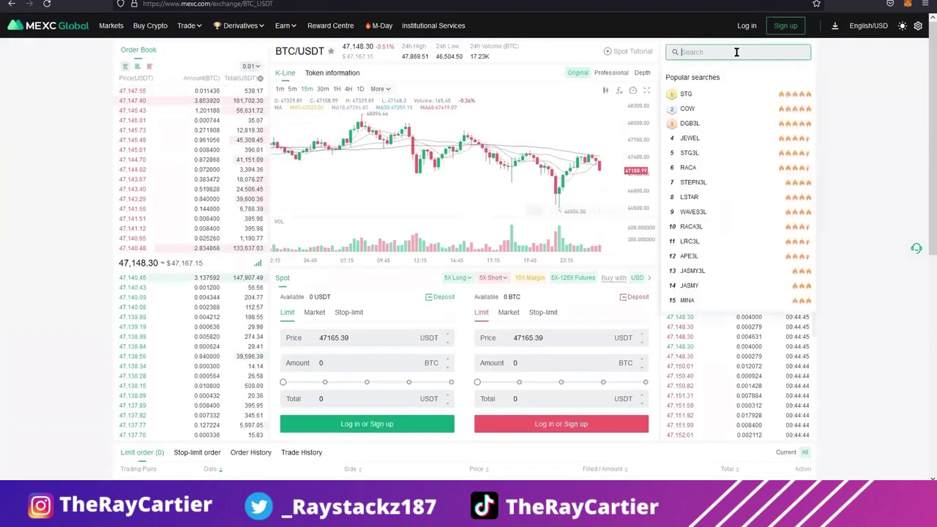
{"action": "type", "text": "cro"}
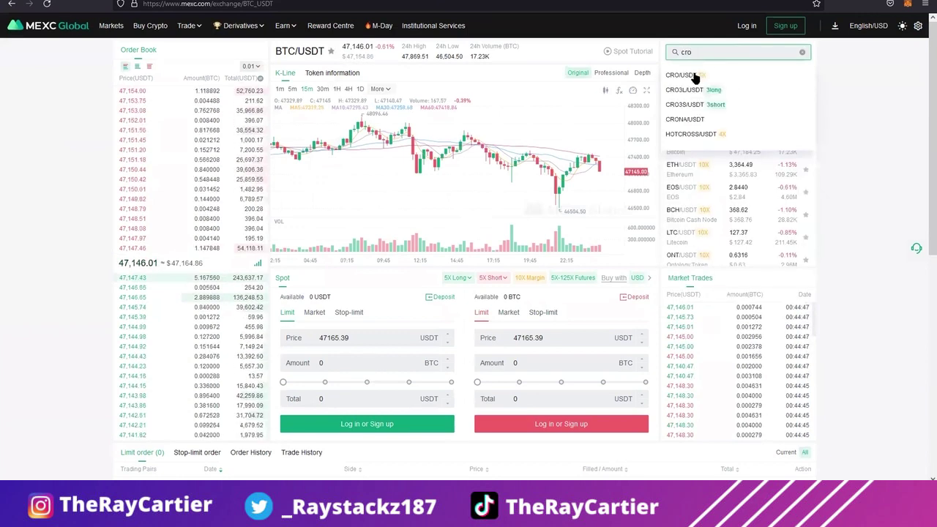
{"action": "left_click", "coordinate": [687, 77]}
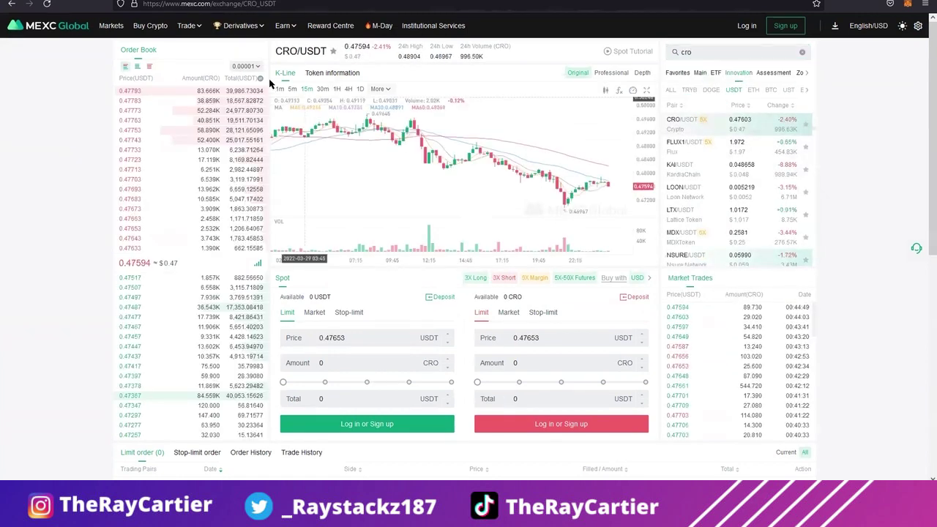
{"action": "left_click", "coordinate": [732, 52]}
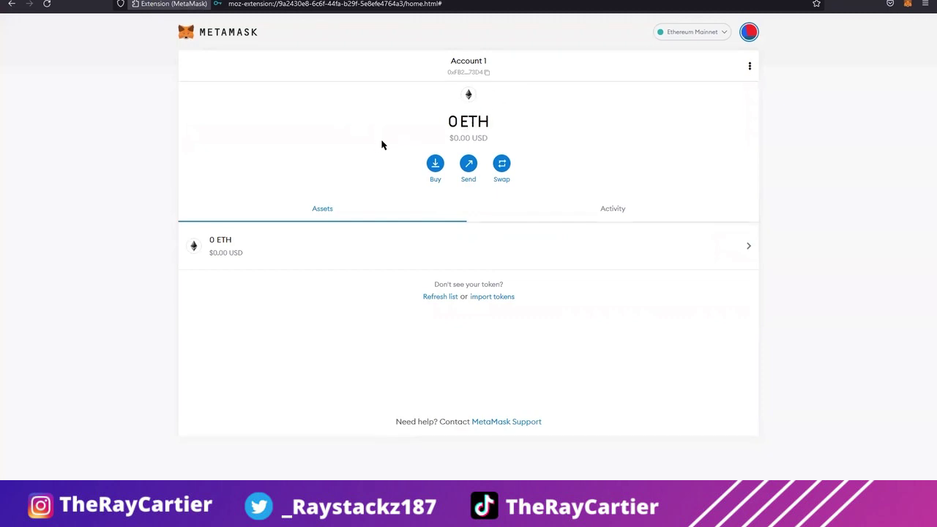
- Check the wallet account options menu in the Cronodes app and review the dashboard
{"action": "left_click", "coordinate": [750, 69]}
{"action": "left_click", "coordinate": [825, 98]}
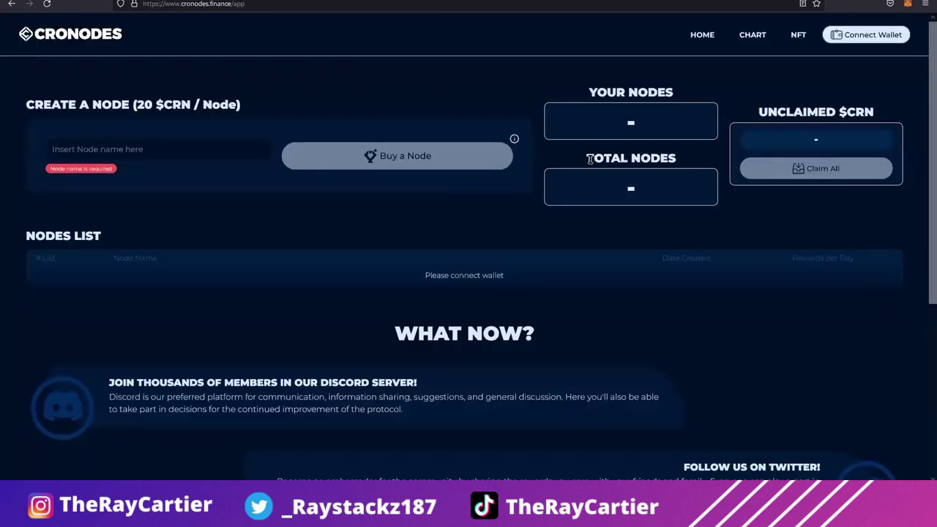
{"action": "scroll", "coordinate": [592, 176], "scroll_direction": "down", "scroll_amount": 5}
{"action": "scroll", "coordinate": [593, 180], "scroll_direction": "up", "scroll_amount": 5}
{"action": "scroll", "coordinate": [745, 156], "scroll_direction": "down", "scroll_amount": 5}
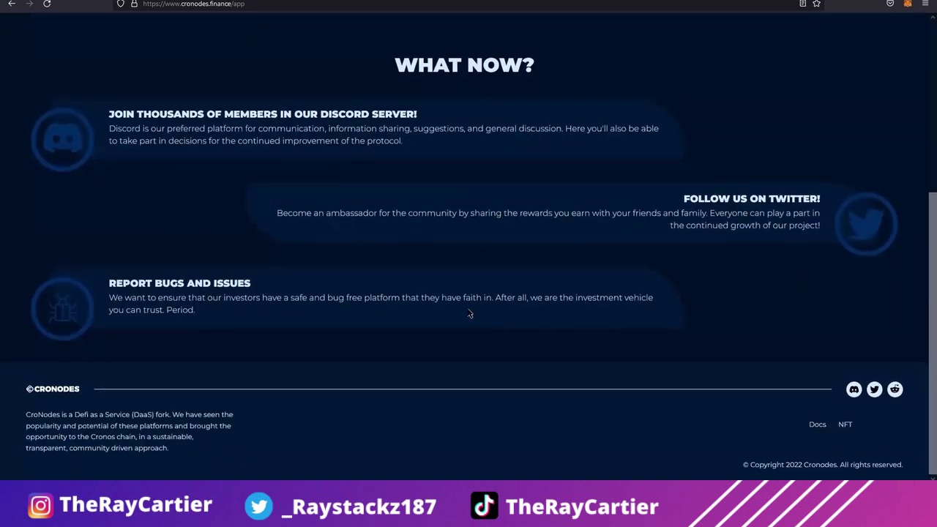
{"action": "scroll", "coordinate": [449, 313], "scroll_direction": "up", "scroll_amount": 5}
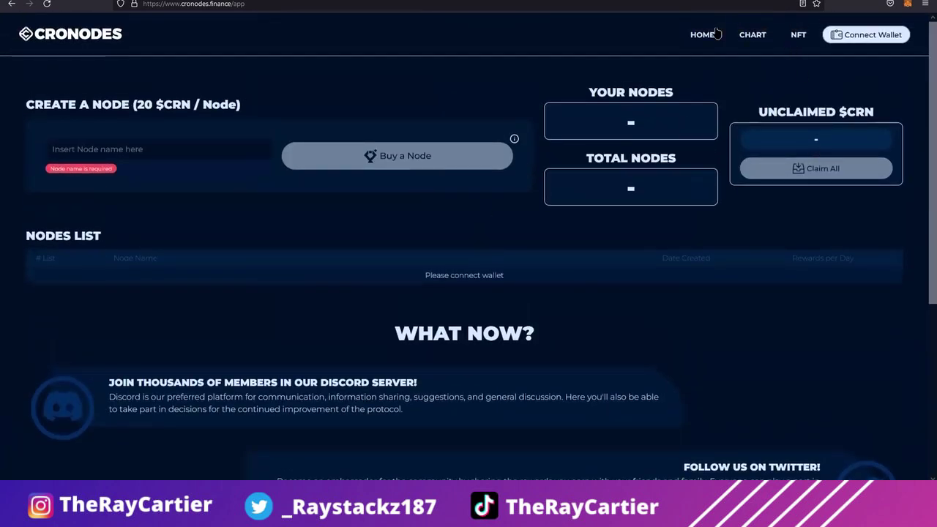
- Go to the Cronodes HOME page and browse its 'Buy a node, 0.5 CRN/day' banner and steps
{"action": "left_click", "coordinate": [702, 34]}
{"action": "scroll", "coordinate": [504, 205], "scroll_direction": "down", "scroll_amount": 5}
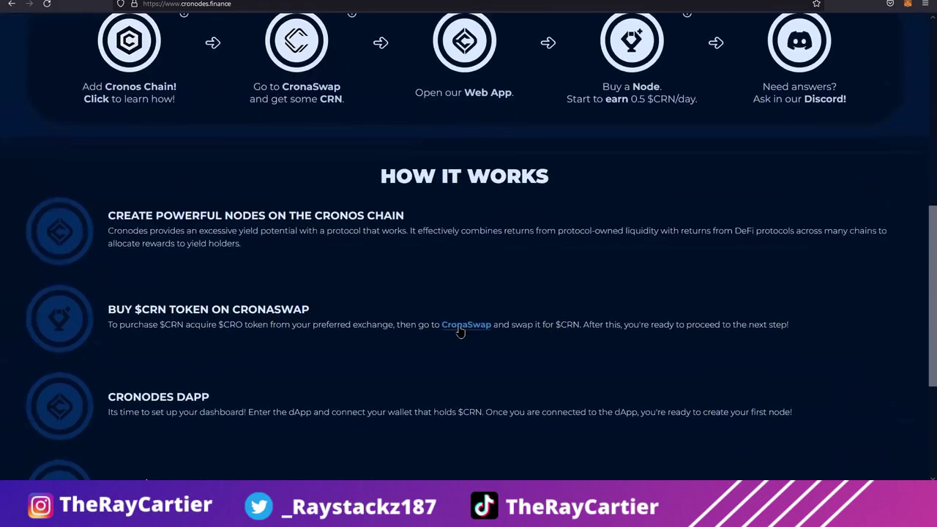
{"action": "scroll", "coordinate": [380, 172], "scroll_direction": "down", "scroll_amount": 3}
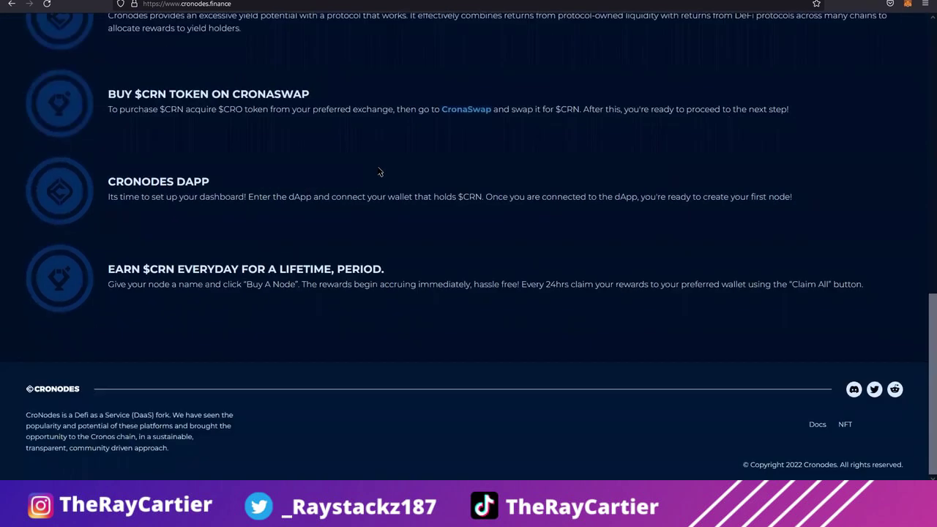
{"action": "scroll", "coordinate": [439, 215], "scroll_direction": "up", "scroll_amount": 12}
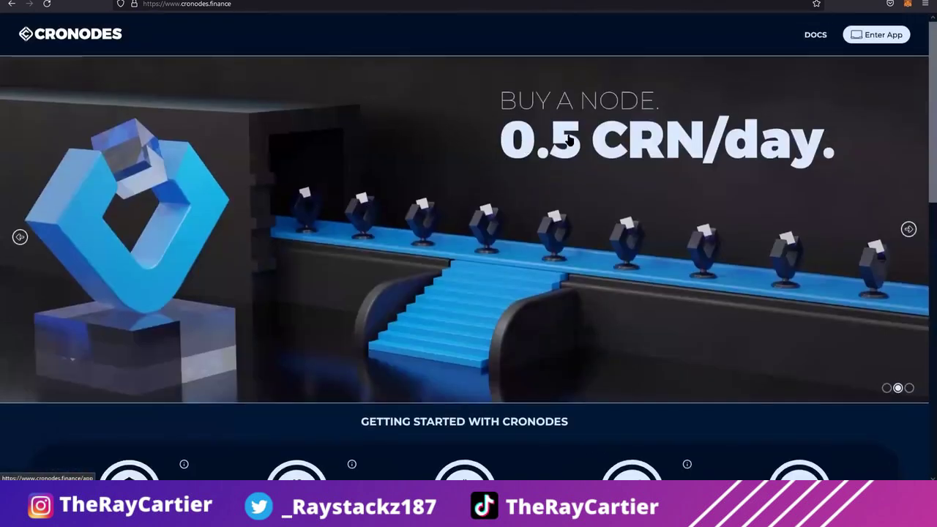
- Open the DOCS 'Add Cronos to Metamask' guide and scroll to its RPC URL and Chain ID 25 settings
{"action": "left_click", "coordinate": [815, 34]}
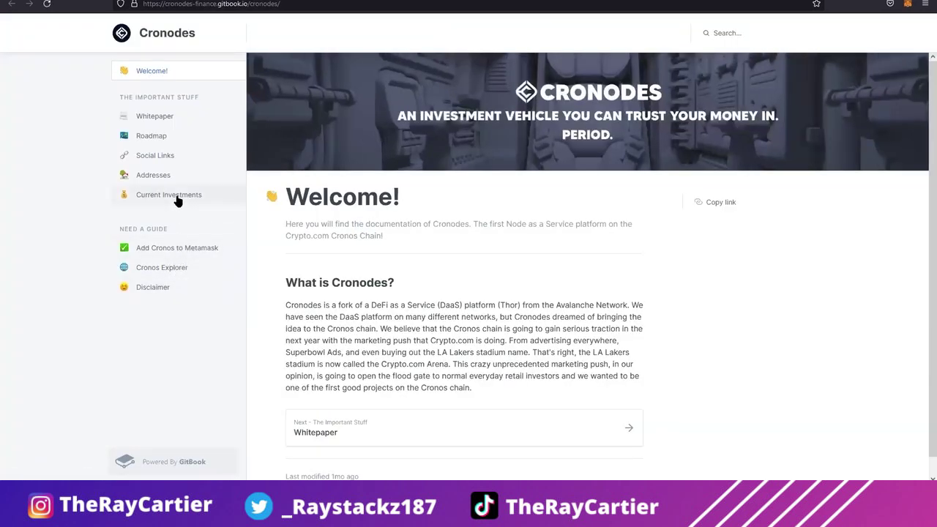
{"action": "left_click", "coordinate": [183, 257]}
{"action": "scroll", "coordinate": [358, 208], "scroll_direction": "down", "scroll_amount": 3}
{"action": "scroll", "coordinate": [358, 212], "scroll_direction": "up", "scroll_amount": 2}
{"action": "scroll", "coordinate": [358, 211], "scroll_direction": "up", "scroll_amount": 3}
{"action": "scroll", "coordinate": [393, 207], "scroll_direction": "down", "scroll_amount": 7}
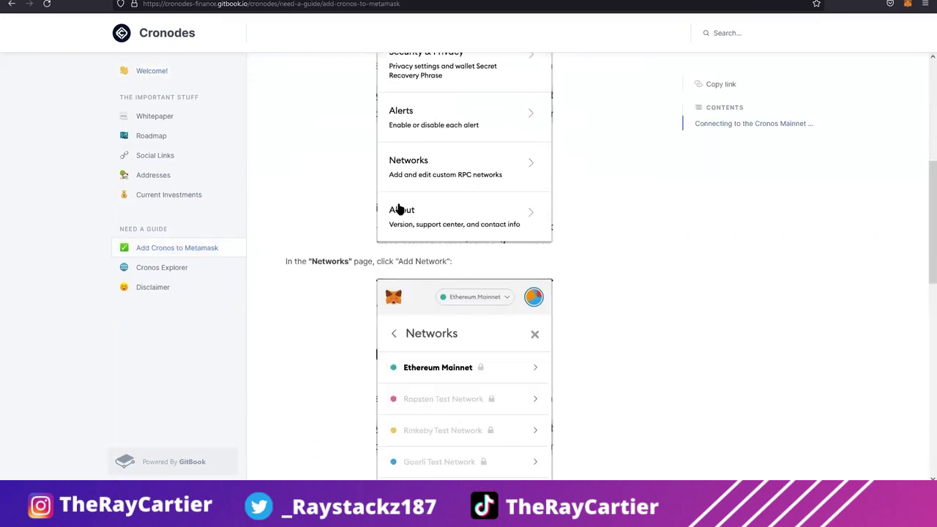
{"action": "scroll", "coordinate": [359, 198], "scroll_direction": "down", "scroll_amount": 3}
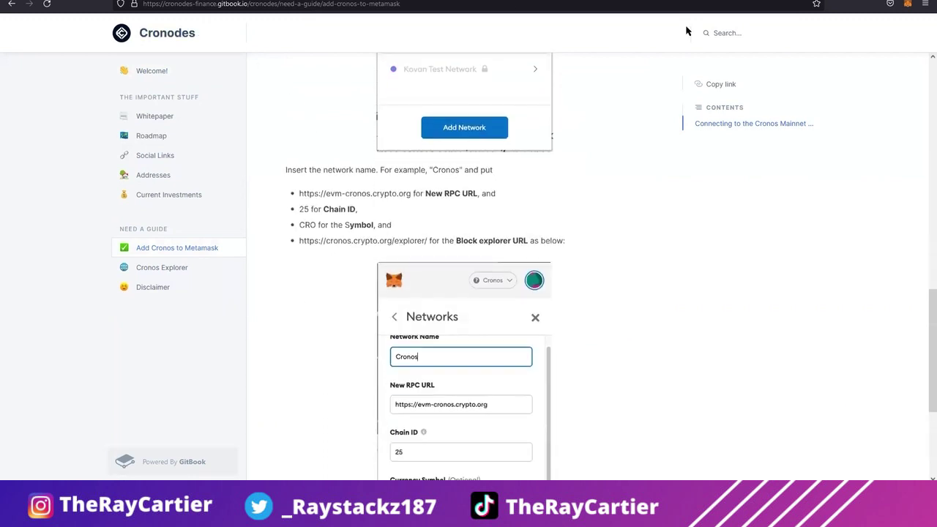
- Open MetaMask's Add a network form, then select the Cronos RPC URL in the guide
{"action": "left_click", "coordinate": [907, 5]}
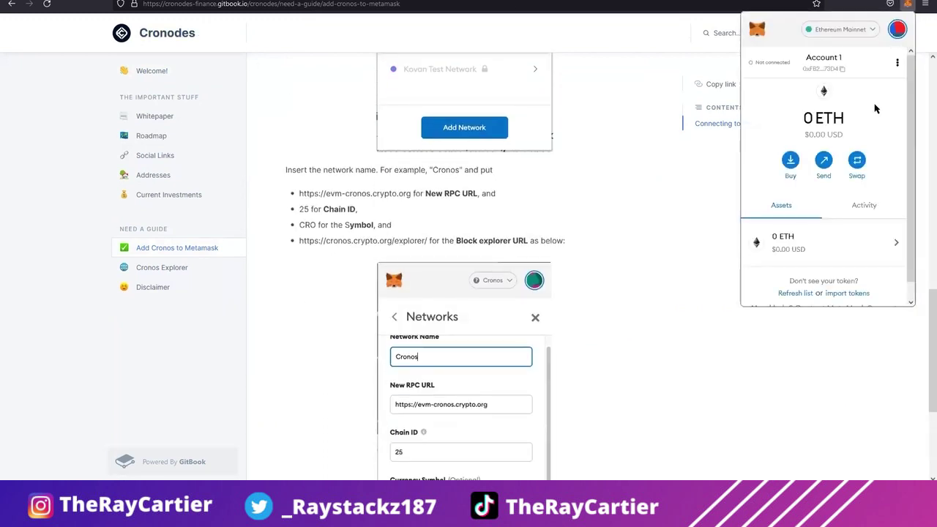
{"action": "left_click", "coordinate": [861, 33]}
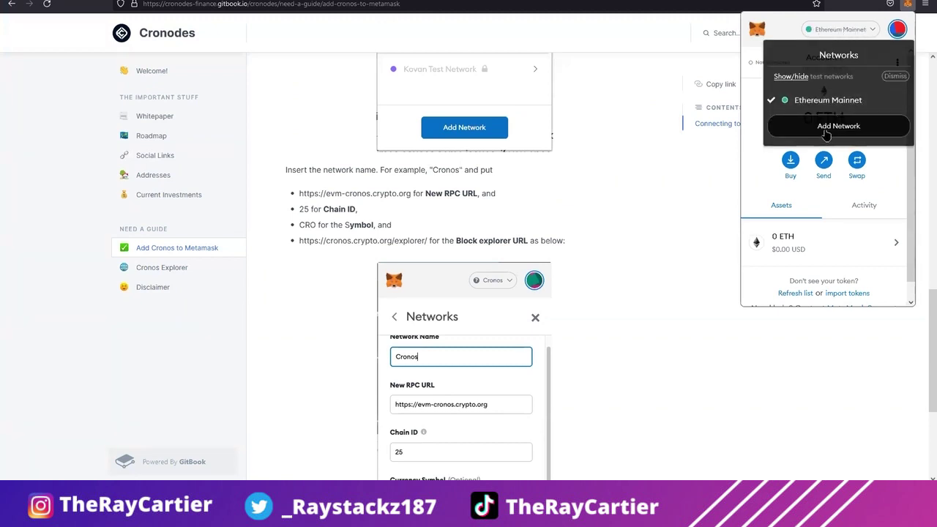
{"action": "left_click", "coordinate": [838, 127]}
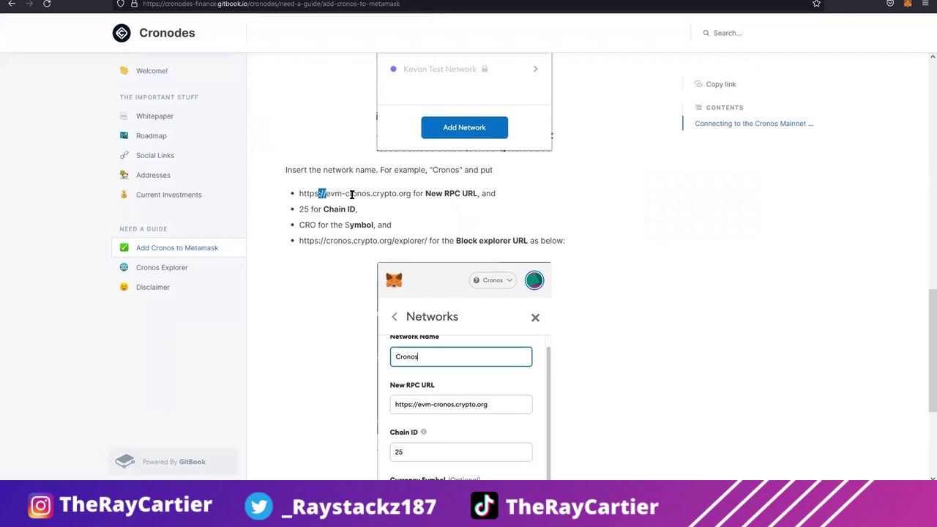
{"action": "double_click", "coordinate": [311, 193]}
{"action": "left_click_drag", "start_coordinate": [401, 193], "coordinate": [413, 193]}
{"action": "key", "text": "ctrl+c"}
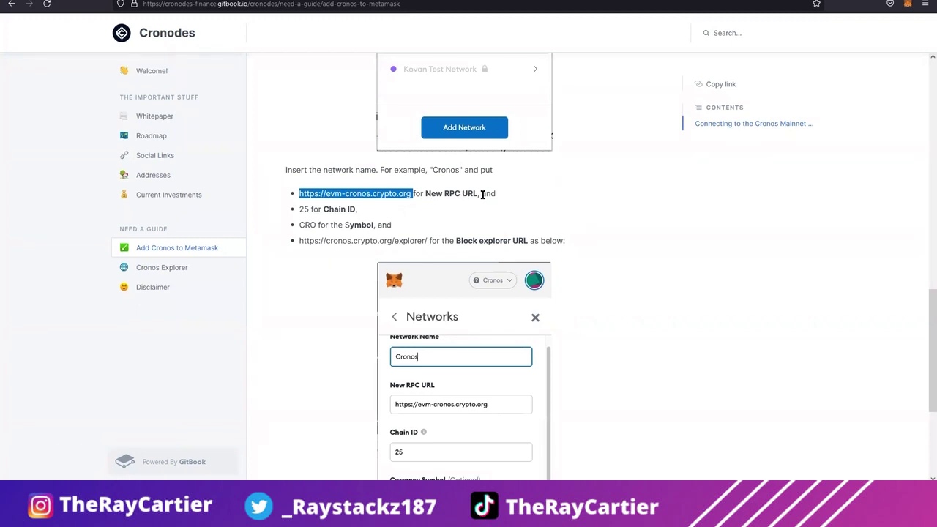
- Paste the Cronos RPC URL into MetaMask's New RPC URL field
{"action": "left_click", "coordinate": [353, 1]}
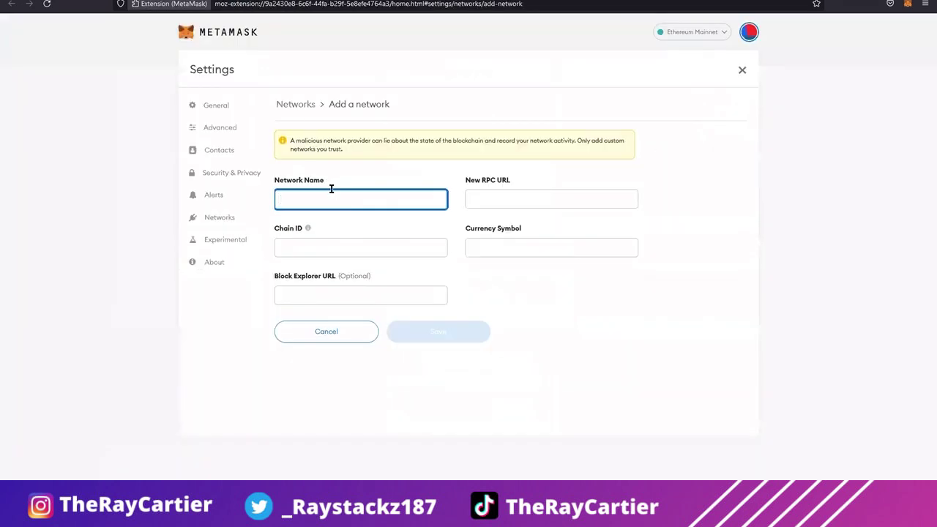
{"action": "left_click", "coordinate": [500, 198]}
{"action": "key", "text": "ctrl+v"}
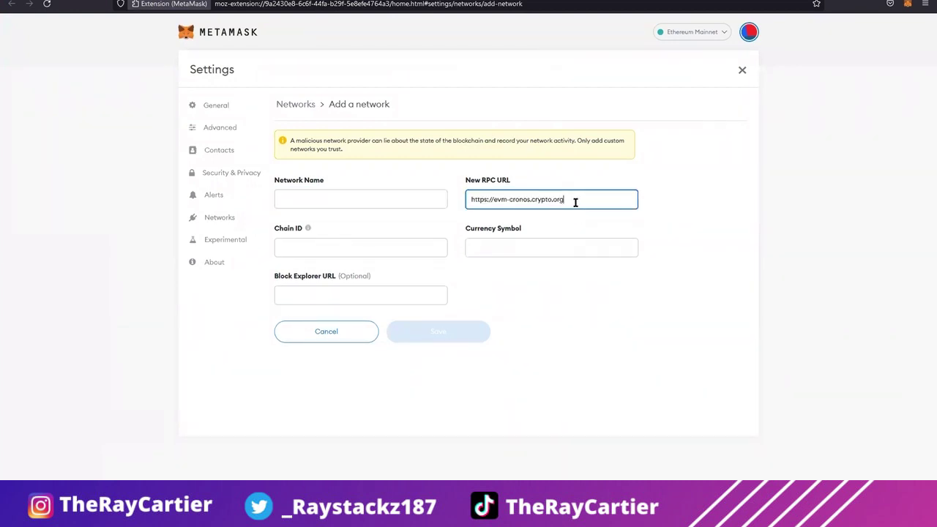
- Copy 'Cronos' from the guide and enter it as the network name
{"action": "left_click", "coordinate": [413, 198]}
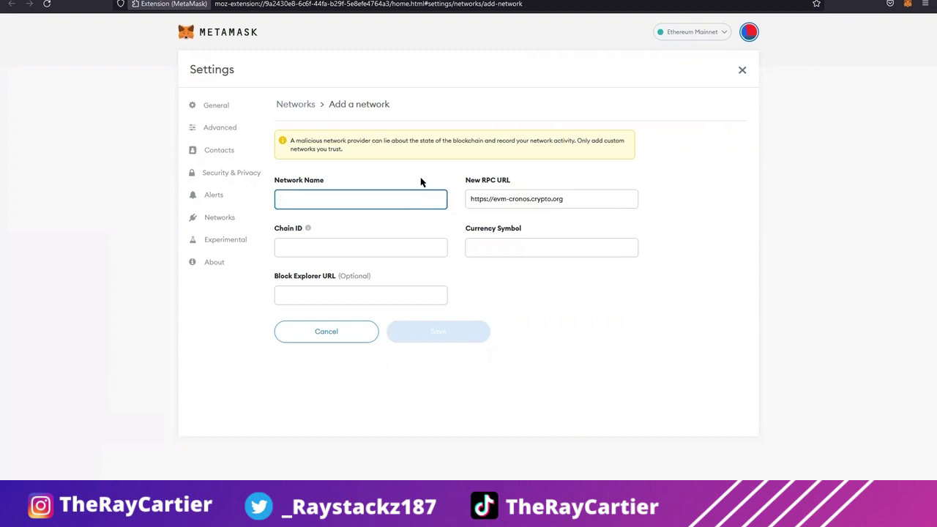
{"action": "key", "text": "ctrl+Tab"}
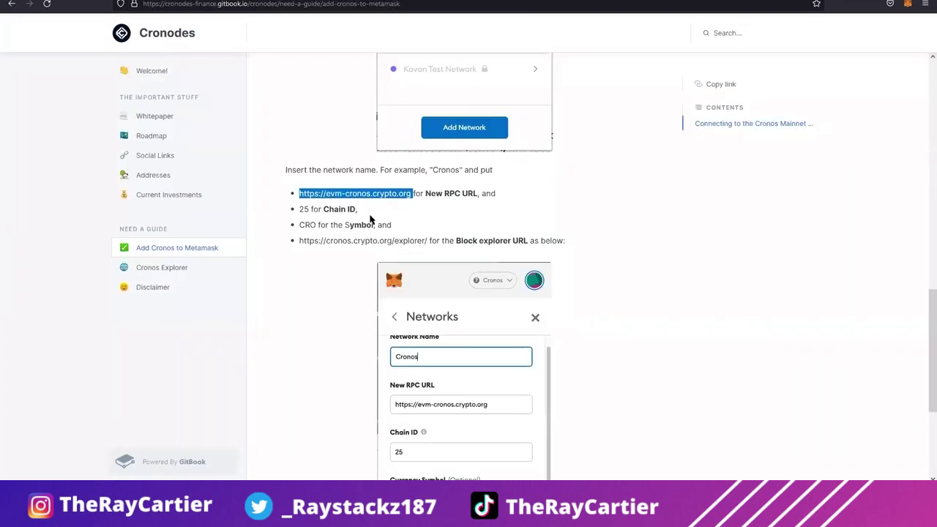
{"action": "scroll", "coordinate": [316, 224], "scroll_direction": "down", "scroll_amount": 5}
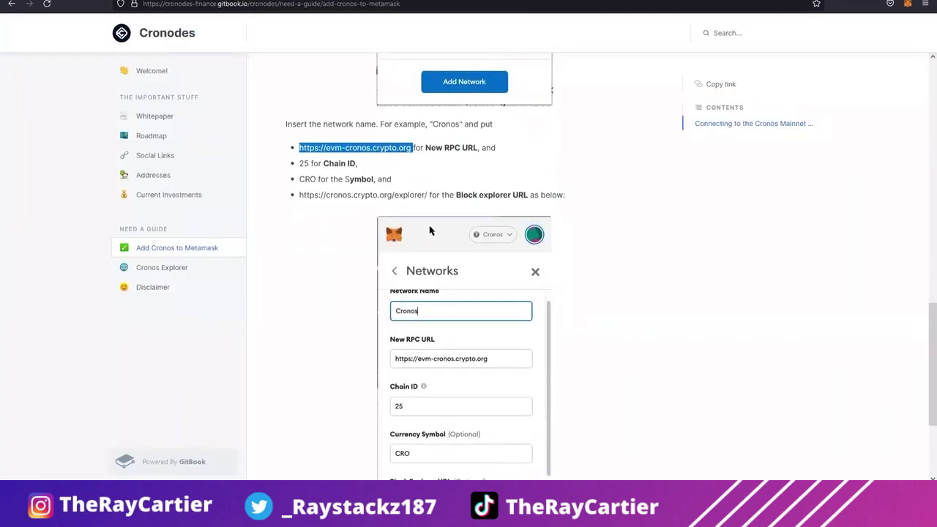
{"action": "scroll", "coordinate": [447, 220], "scroll_direction": "up", "scroll_amount": 3}
{"action": "left_click", "coordinate": [447, 113]}
{"action": "double_click", "coordinate": [447, 114]}
{"action": "key", "text": "ctrl+c"}
{"action": "key", "text": "ctrl+Tab"}
{"action": "key", "text": "ctrl+v"}
- Enter Chain ID 25 in the add-network form
{"action": "left_click", "coordinate": [502, 253]}
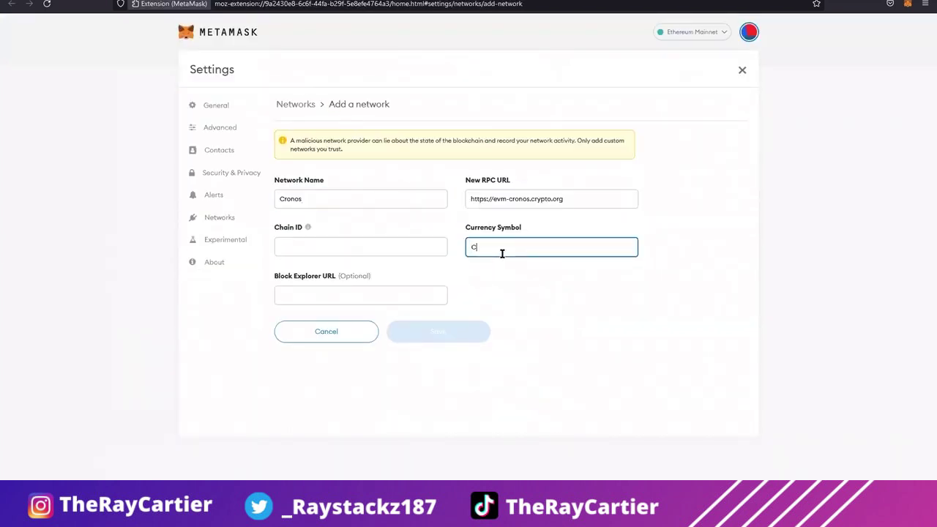
{"action": "left_click", "coordinate": [307, 246]}
{"action": "type", "text": "25"}
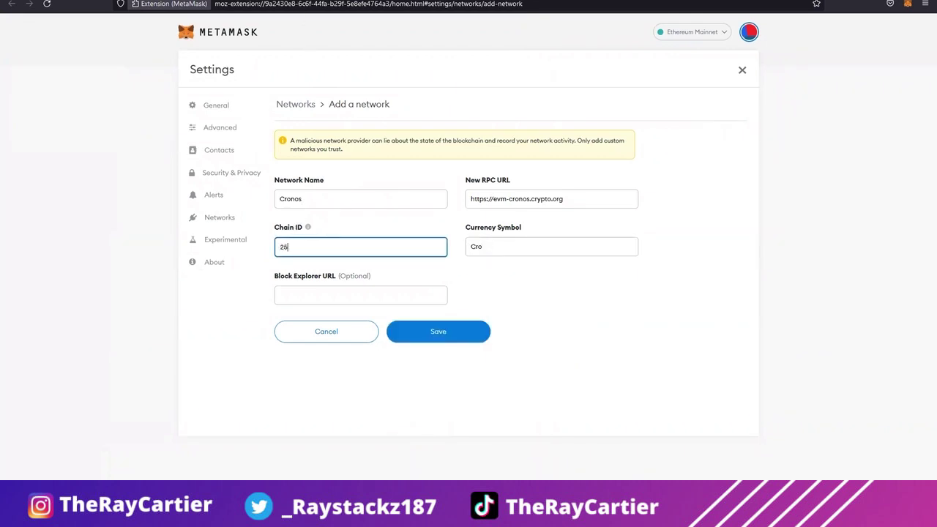
- Paste the guide's Cronos explorer URL as Block Explorer URL, trim its trailing space, and save
{"action": "left_click", "coordinate": [315, 329]}
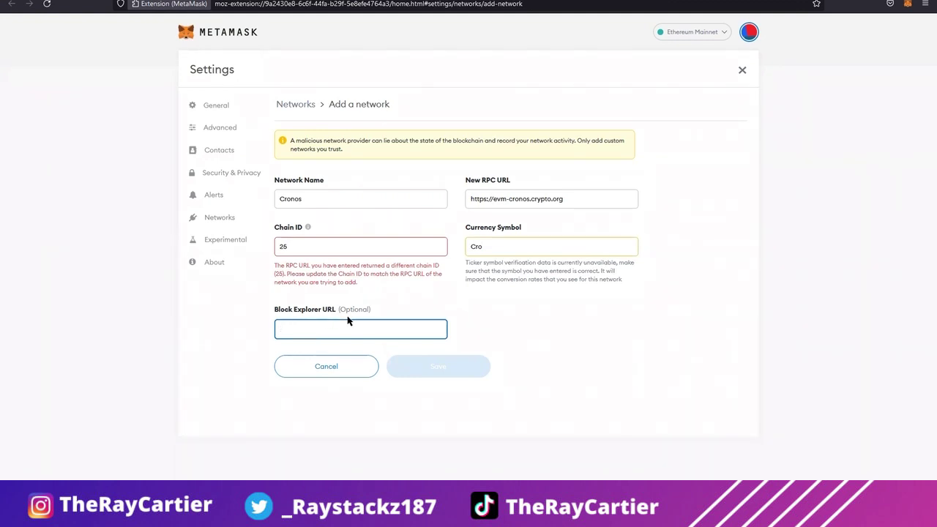
{"action": "key", "text": "ctrl+Tab"}
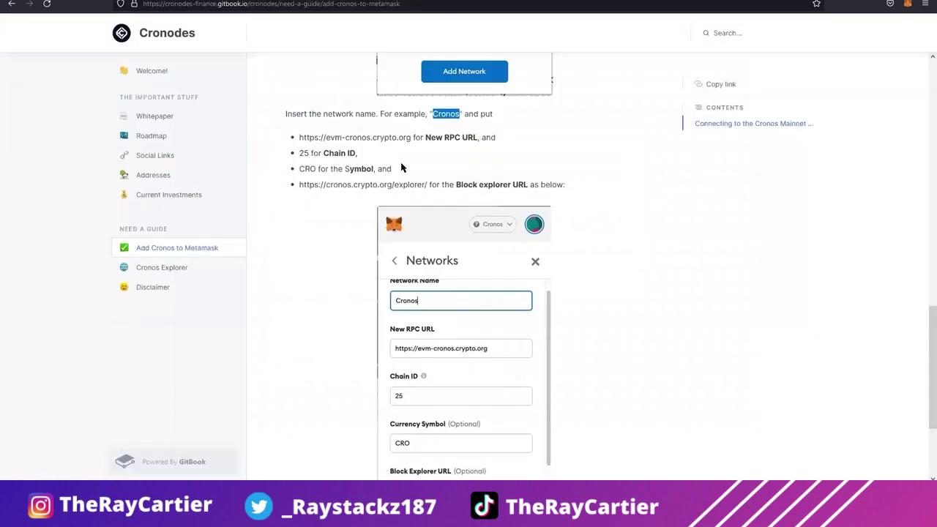
{"action": "double_click", "coordinate": [341, 183]}
{"action": "left_click_drag", "start_coordinate": [319, 184], "coordinate": [299, 184]}
{"action": "left_click_drag", "start_coordinate": [424, 183], "coordinate": [428, 183]}
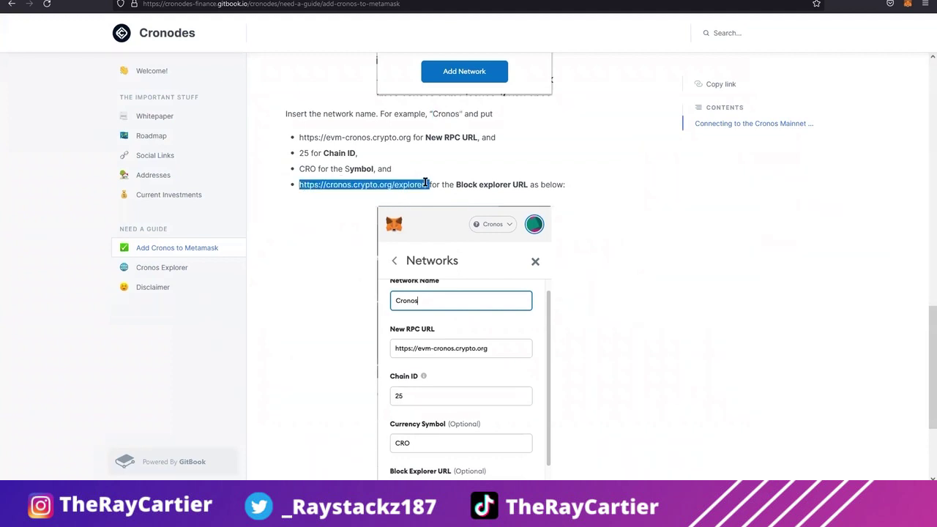
{"action": "key", "text": "ctrl+c"}
{"action": "key", "text": "ctrl+Tab"}
{"action": "key", "text": "ctrl+v"}
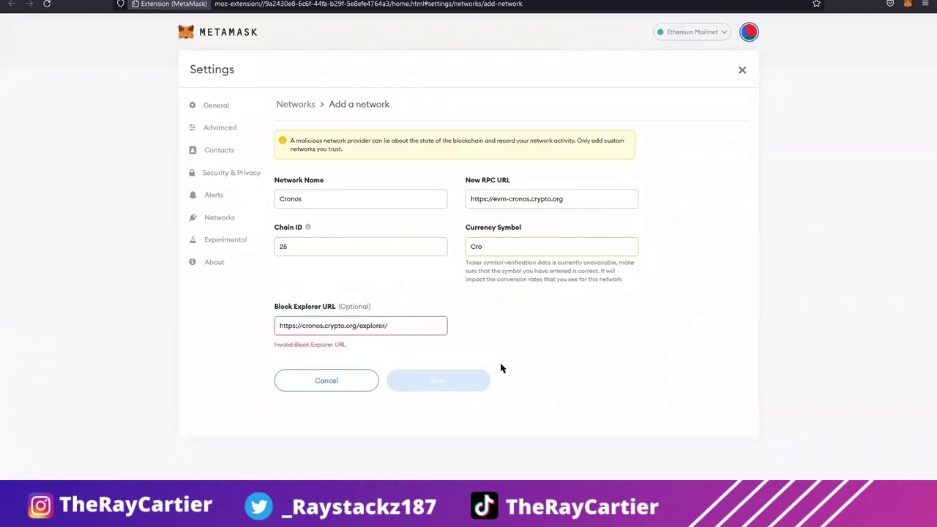
{"action": "left_click", "coordinate": [402, 325]}
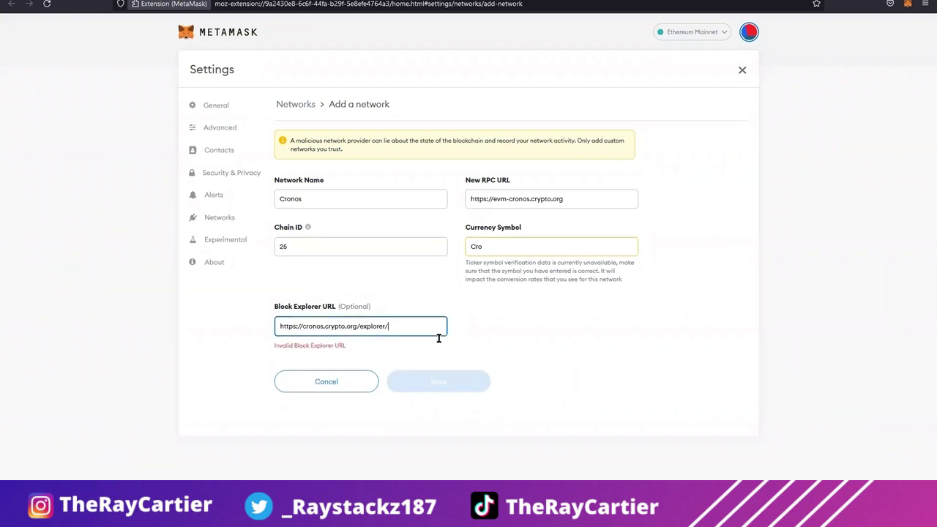
{"action": "key", "text": "BackSpace"}
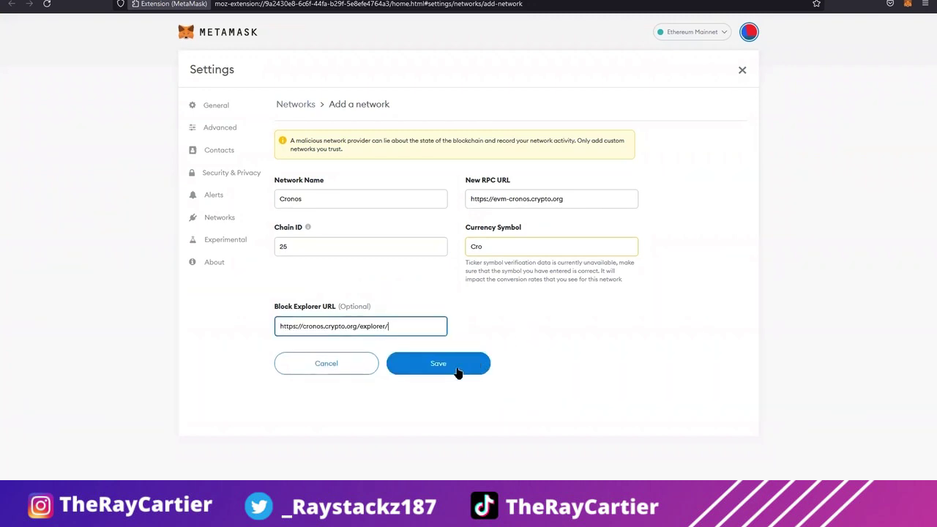
{"action": "left_click", "coordinate": [457, 366]}
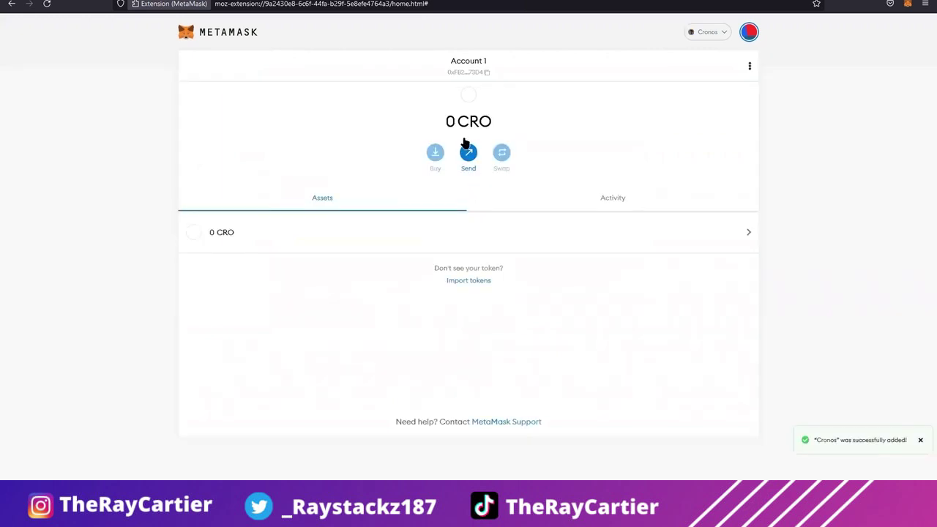
- Confirm in MetaMask's network list that Cronos is now the active network
{"action": "left_click", "coordinate": [711, 33]}
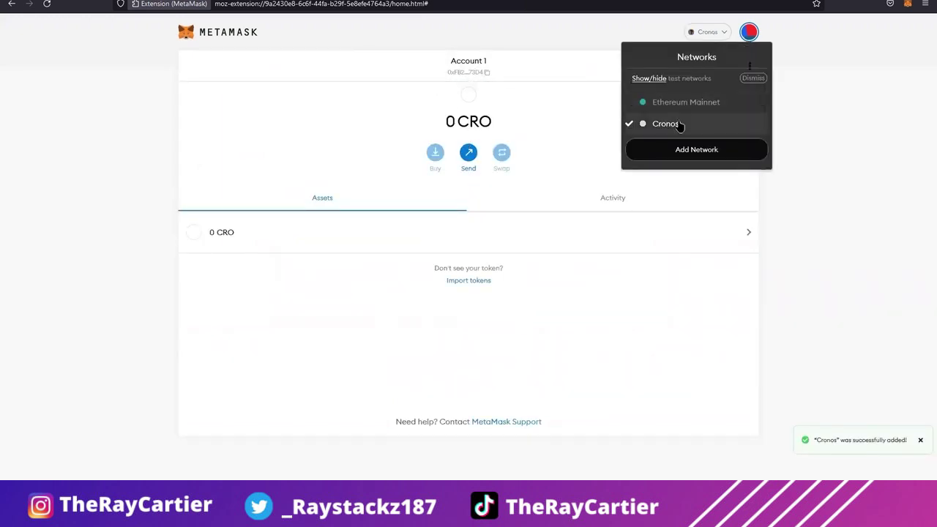
{"action": "left_click", "coordinate": [595, 71]}
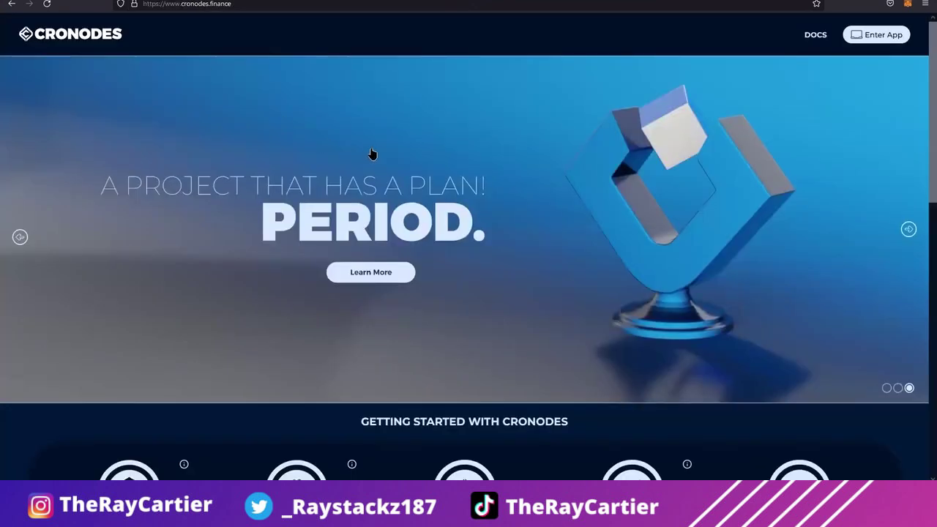
- Follow the CronaSwap link on the Cronodes site to reach the CRO-to-CRN swap page
{"action": "scroll", "coordinate": [372, 154], "scroll_direction": "down", "scroll_amount": 5}
{"action": "scroll", "coordinate": [402, 146], "scroll_direction": "down", "scroll_amount": 1}
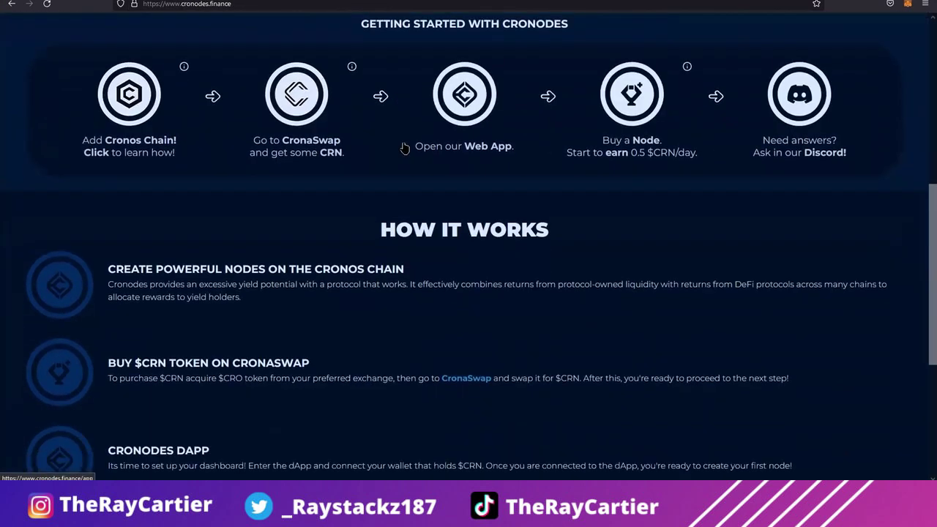
{"action": "scroll", "coordinate": [242, 92], "scroll_direction": "up", "scroll_amount": 4}
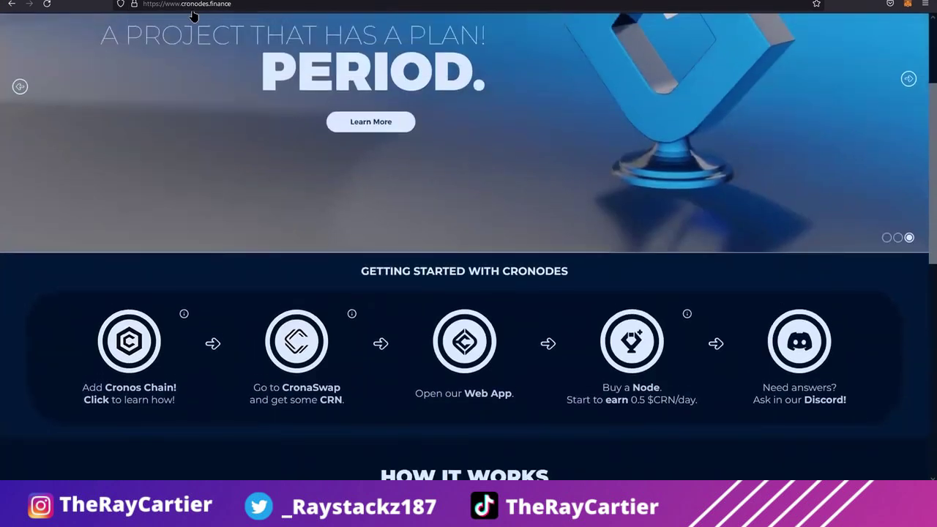
{"action": "scroll", "coordinate": [198, 58], "scroll_direction": "down", "scroll_amount": 5}
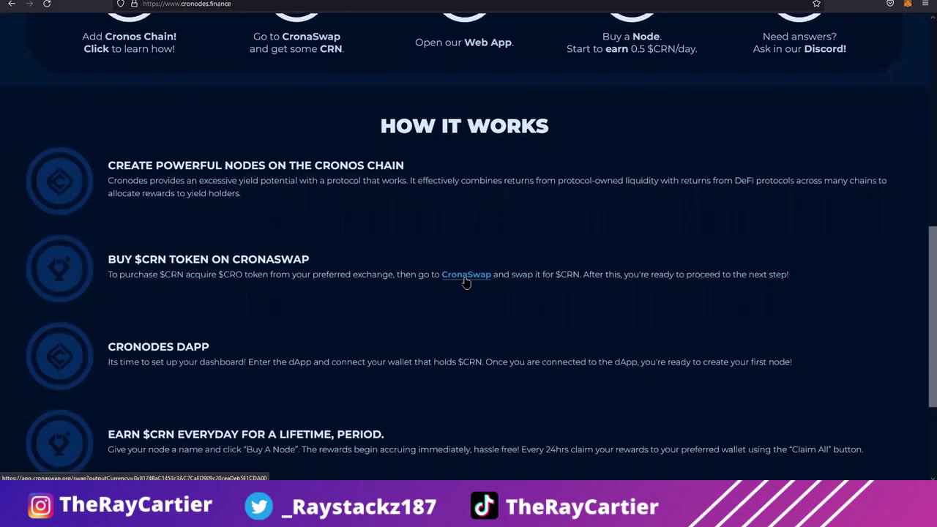
{"action": "left_click", "coordinate": [466, 276]}
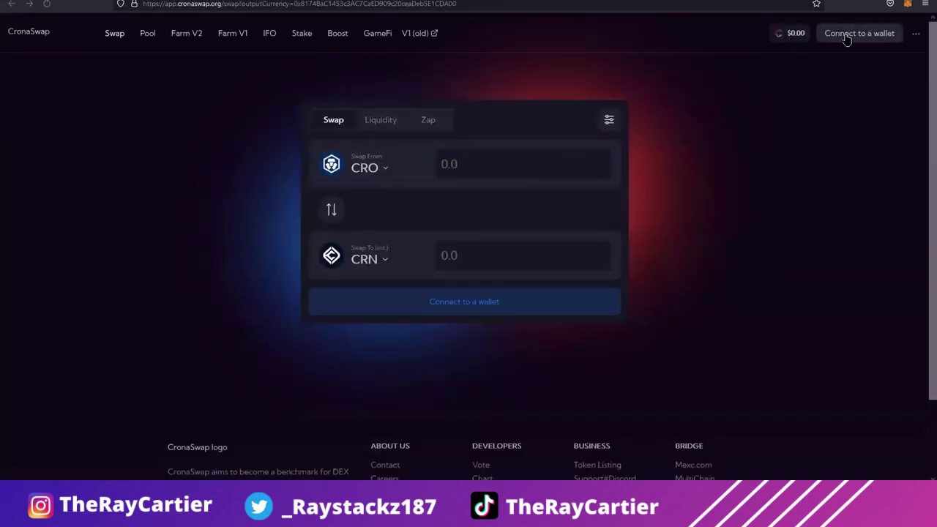
- Connect the MetaMask wallet to CronaSwap and approve the account
{"action": "left_click", "coordinate": [847, 39]}
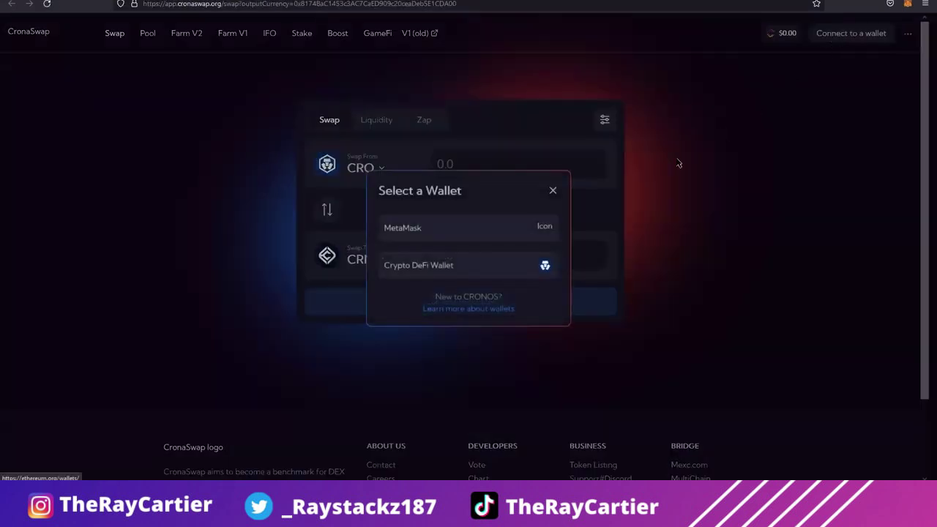
{"action": "left_click", "coordinate": [456, 239]}
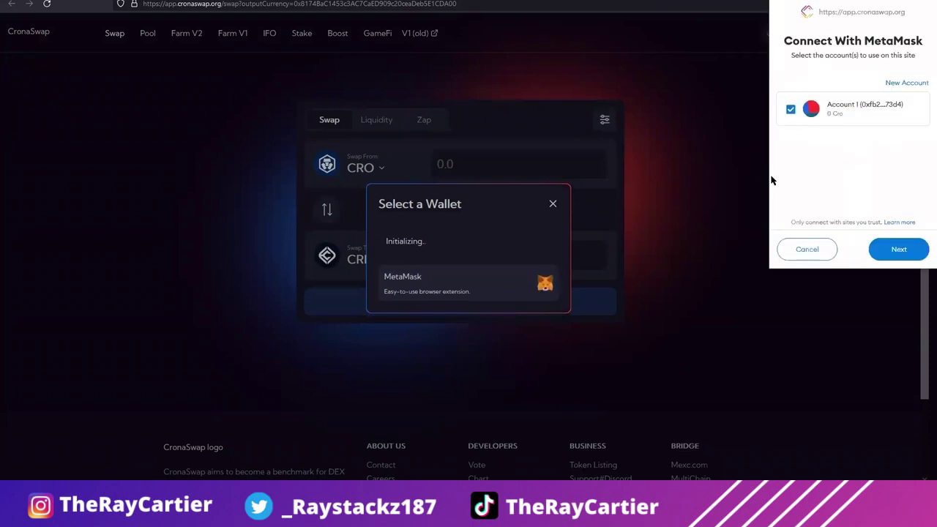
{"action": "left_click", "coordinate": [899, 248]}
{"action": "left_click", "coordinate": [900, 250]}
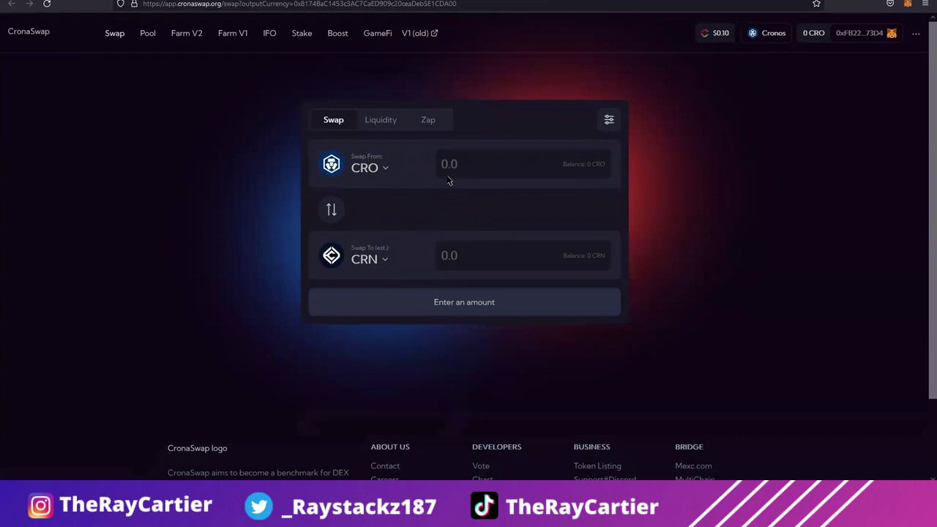
- Enter 100 CRN as the amount to receive, quoted at about 1274.75 CRO
{"action": "left_click", "coordinate": [471, 161]}
{"action": "left_click", "coordinate": [487, 254]}
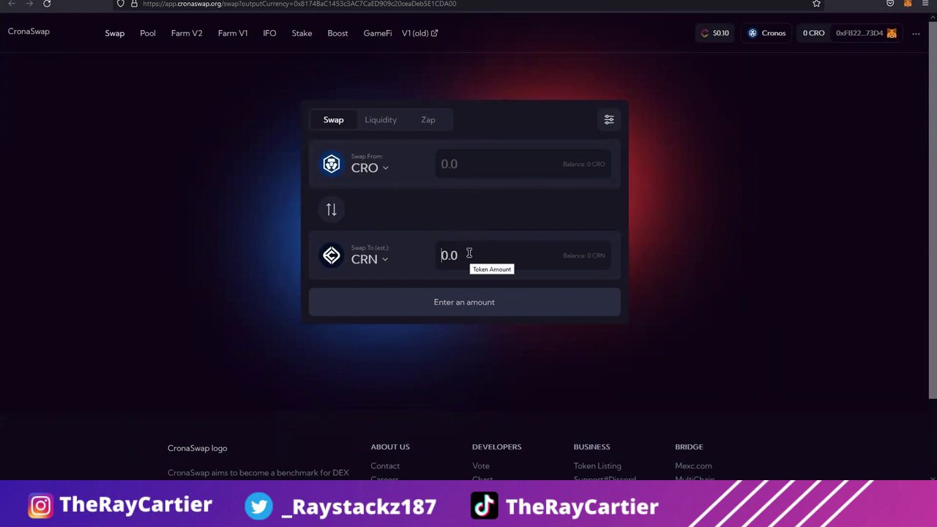
{"action": "type", "text": "100"}
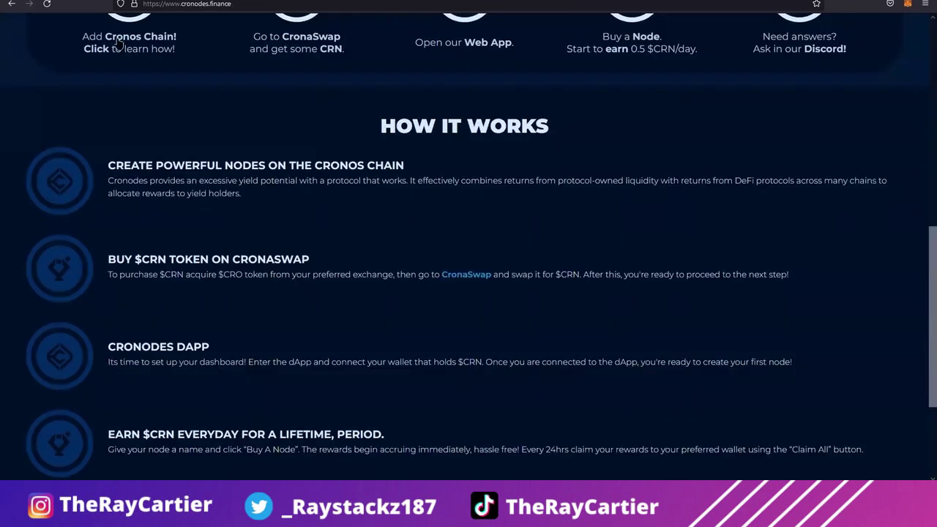
{"action": "scroll", "coordinate": [231, 246], "scroll_direction": "up", "scroll_amount": 10}
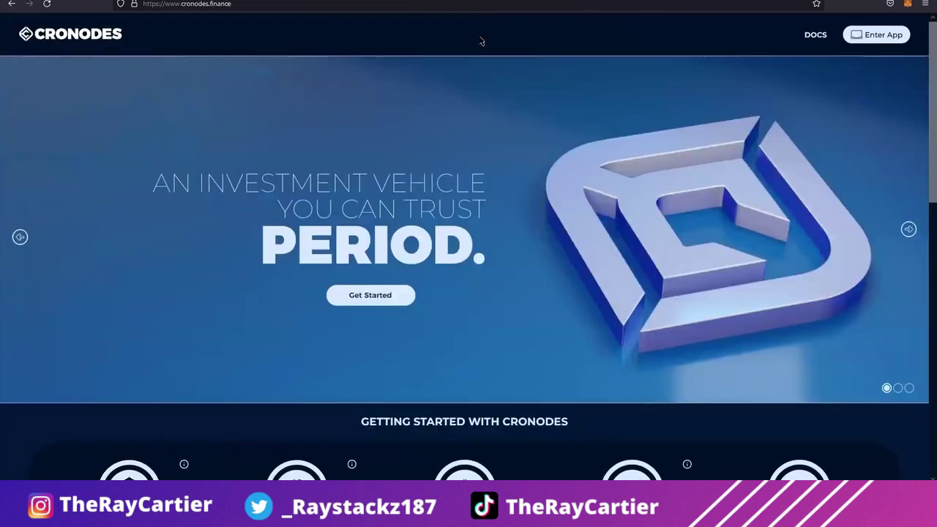
- Enter the Cronodes app, attempt a wallet connection, and select the Insert Node name field
{"action": "left_click", "coordinate": [857, 36]}
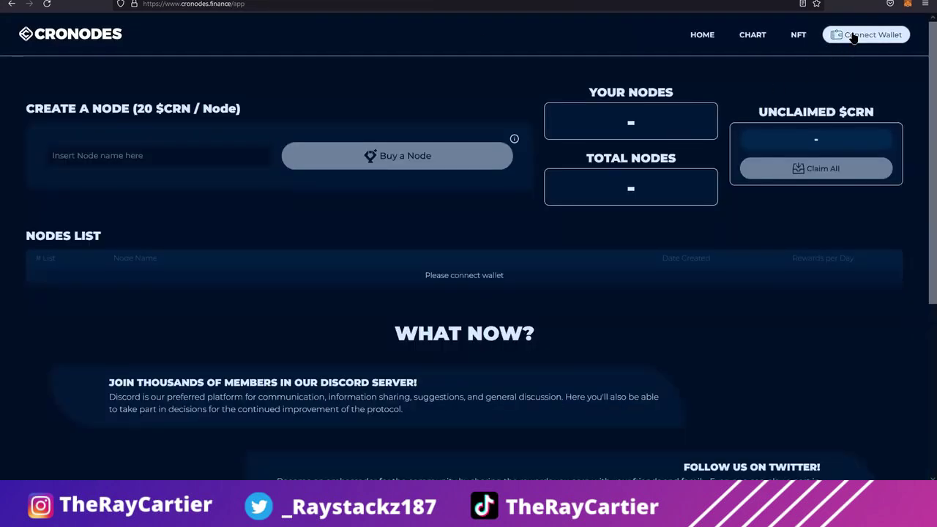
{"action": "left_click", "coordinate": [852, 35]}
{"action": "left_click", "coordinate": [116, 153]}
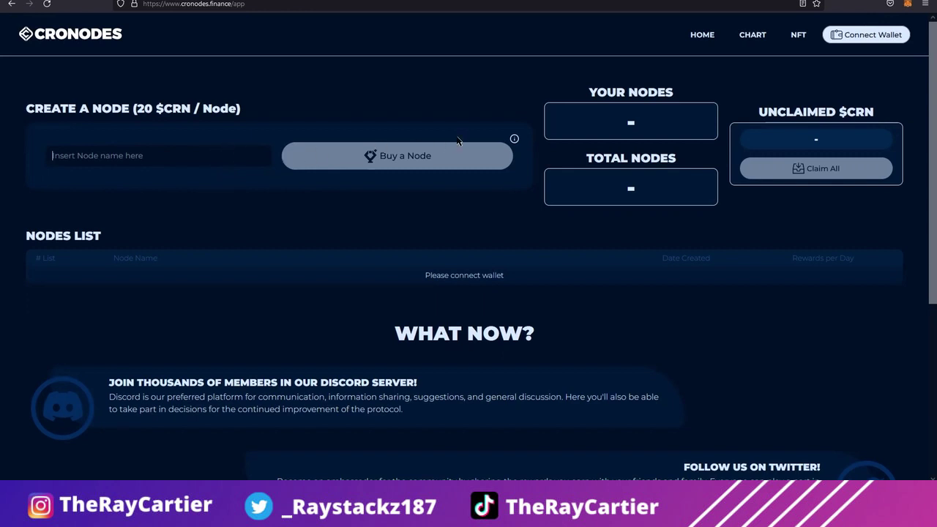
{"action": "scroll", "coordinate": [462, 115], "scroll_direction": "down", "scroll_amount": 1}
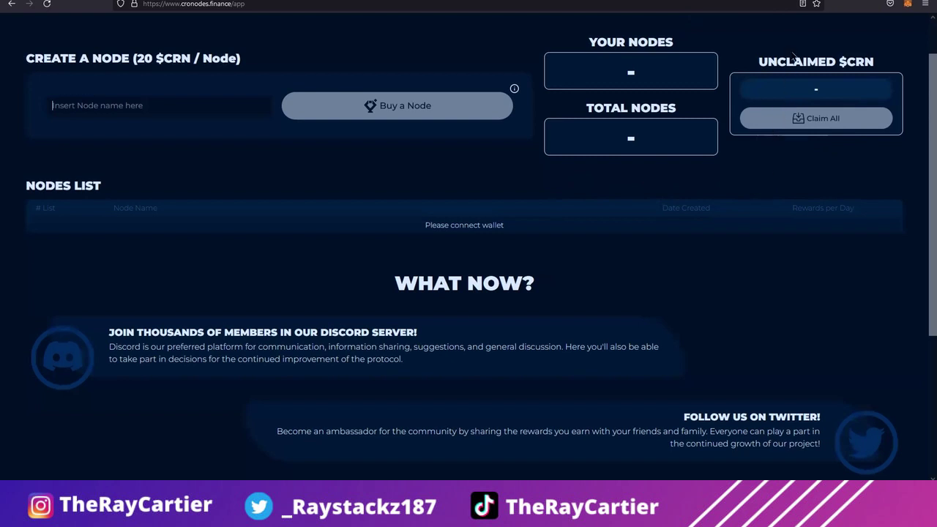
- Search 'calculator' in a new tab to bring up Google's calculator
{"action": "key", "text": "ctrl+t"}
{"action": "type", "text": "cal"}
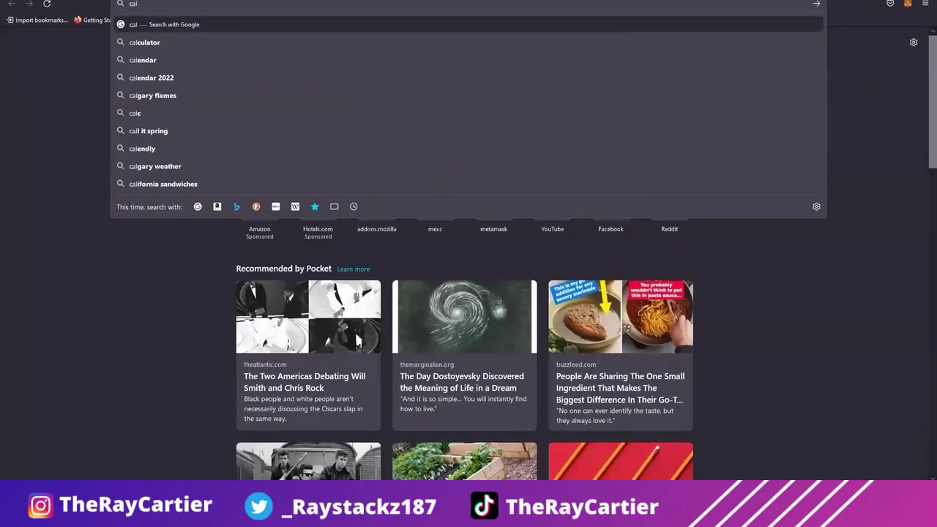
{"action": "type", "text": "c"}
{"action": "key", "text": "Down"}
{"action": "key", "text": "Return"}
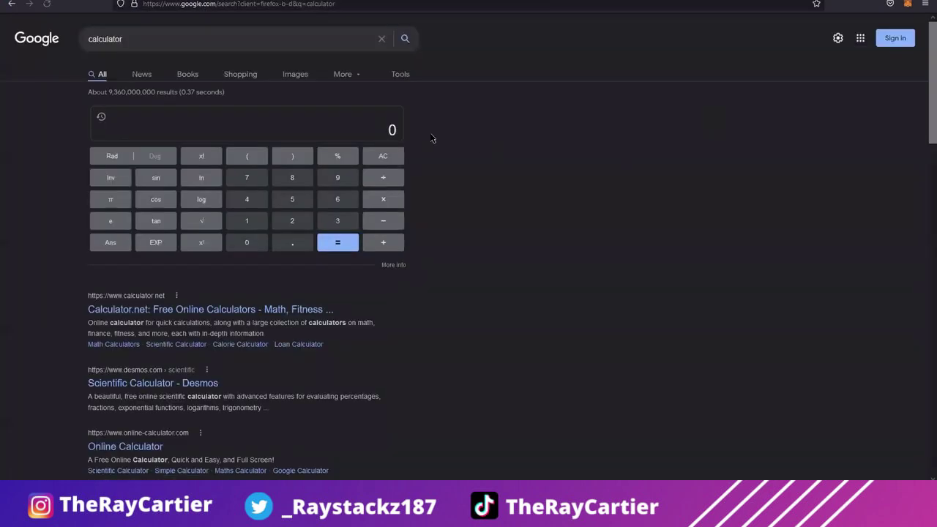
{"action": "left_click", "coordinate": [388, 130]}
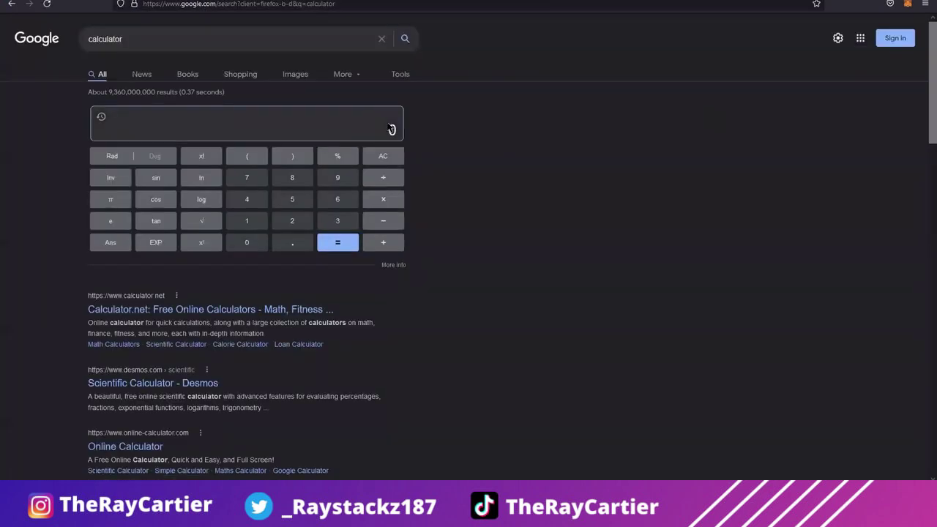
- Calculate 200 × 6 = 1200 and select the result
{"action": "left_click", "coordinate": [306, 224]}
{"action": "left_click", "coordinate": [264, 242]}
{"action": "left_click", "coordinate": [263, 242]}
{"action": "left_click", "coordinate": [393, 198]}
{"action": "left_click", "coordinate": [337, 205]}
{"action": "left_click", "coordinate": [331, 246]}
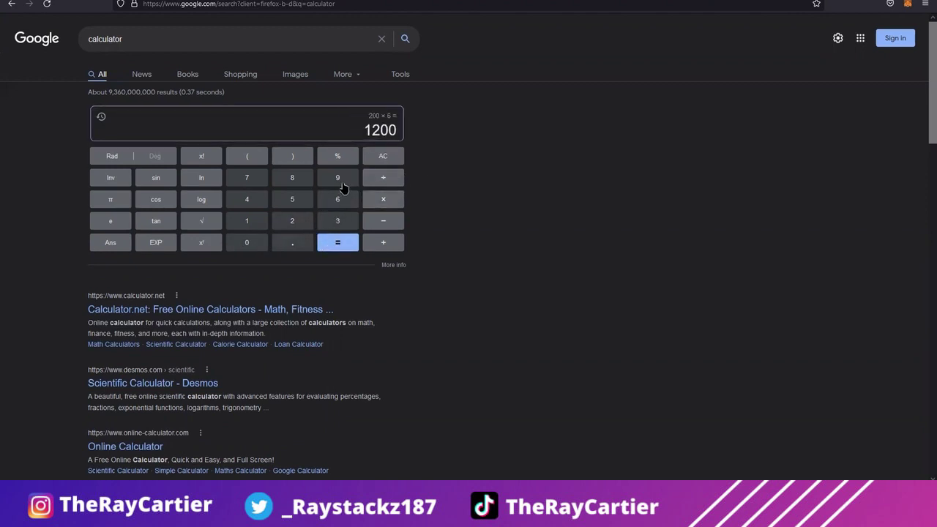
{"action": "double_click", "coordinate": [371, 130]}
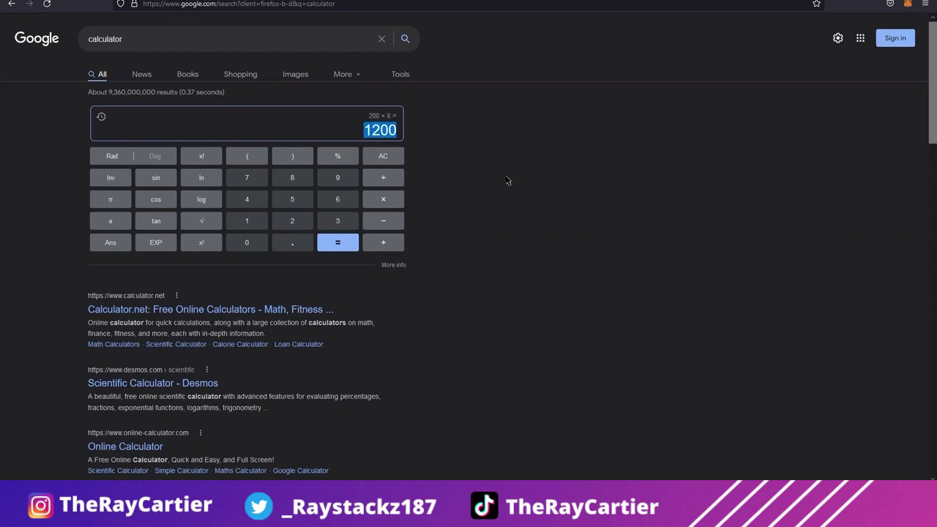
{"action": "left_click", "coordinate": [466, 148]}
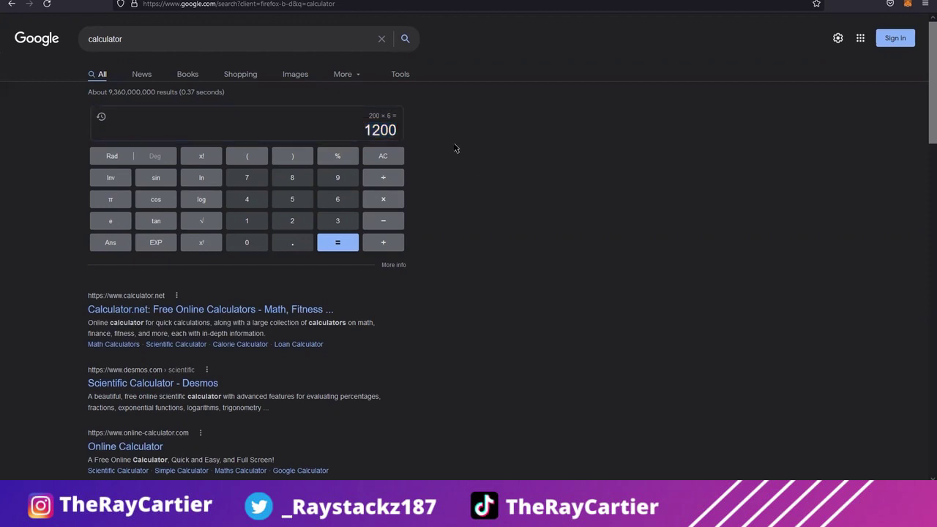
{"action": "double_click", "coordinate": [378, 131]}
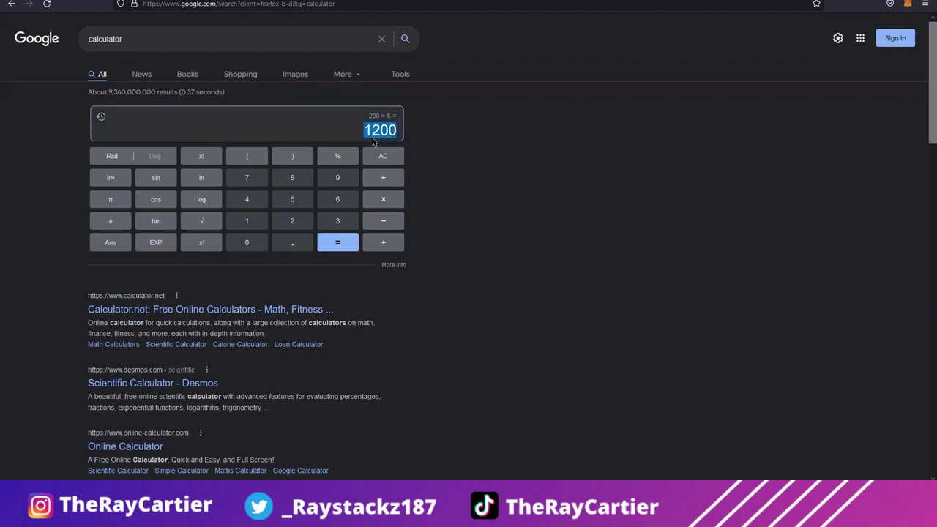
- Clear the calculator display and compute 5 × 6.40 = 32
{"action": "type", "text": "1"}
{"action": "key", "text": "BackSpace"}
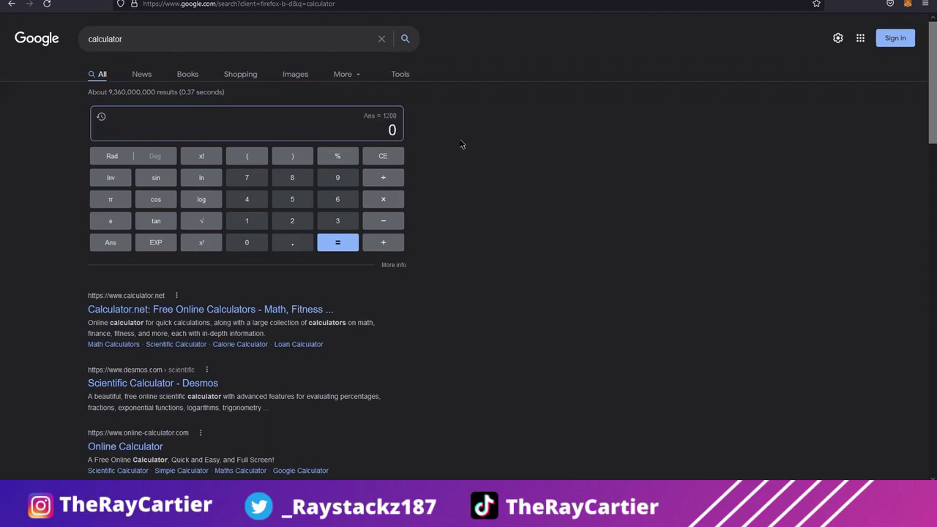
{"action": "double_click", "coordinate": [392, 130]}
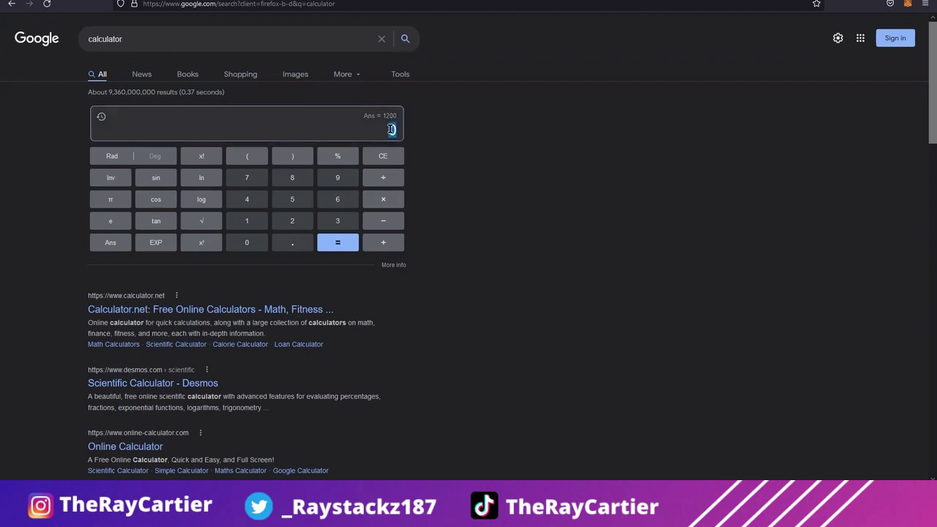
{"action": "type", "text": ".5"}
{"action": "double_click", "coordinate": [390, 129]}
{"action": "key", "text": "BackSpace"}
{"action": "type", "text": "5"}
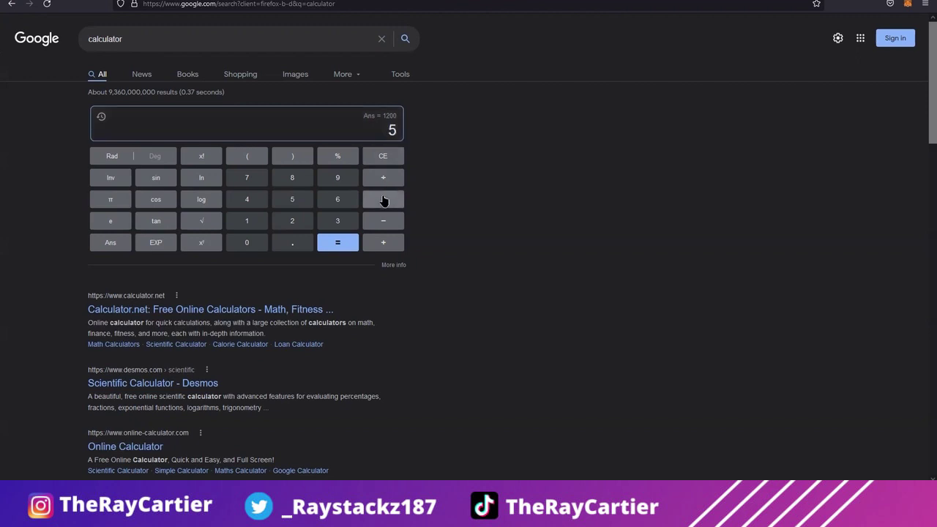
{"action": "left_click", "coordinate": [383, 199]}
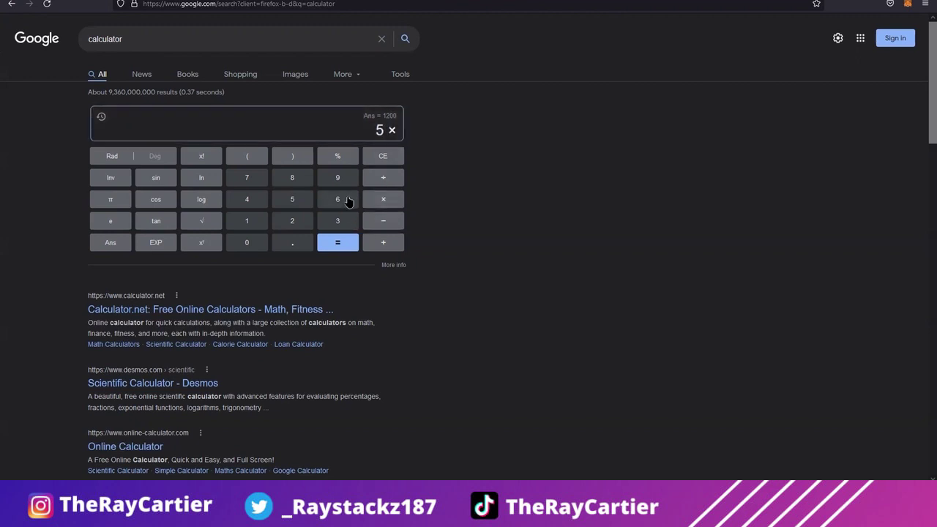
{"action": "left_click", "coordinate": [349, 201]}
{"action": "left_click", "coordinate": [300, 245]}
{"action": "left_click", "coordinate": [261, 205]}
{"action": "left_click", "coordinate": [251, 238]}
{"action": "left_click", "coordinate": [338, 243]}
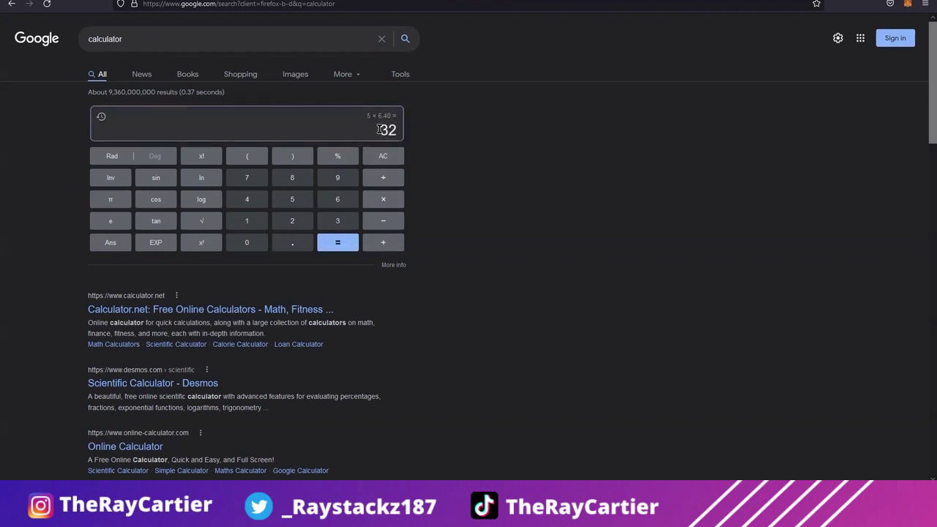
- Multiply 32 by 7 to get 224, then by 4 to get 896
{"action": "left_click", "coordinate": [384, 200]}
{"action": "left_click", "coordinate": [251, 182]}
{"action": "left_click", "coordinate": [339, 244]}
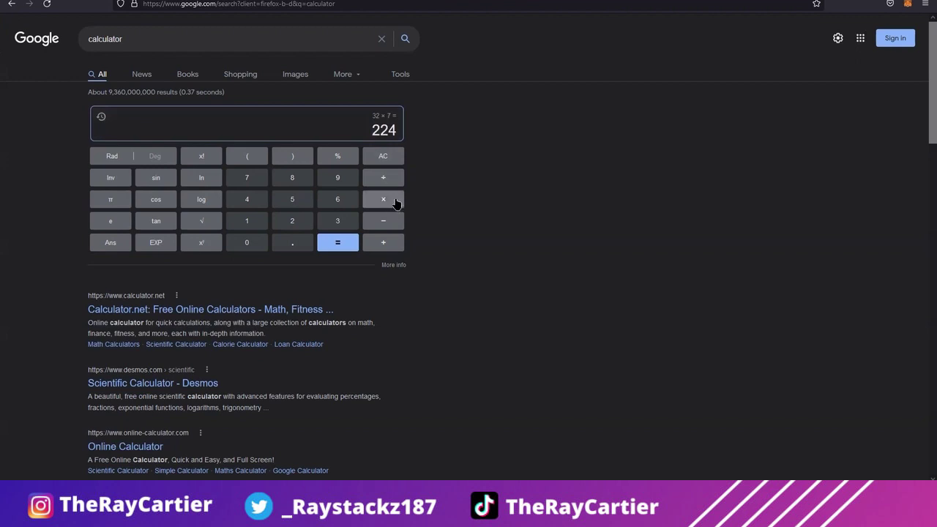
{"action": "left_click", "coordinate": [394, 202]}
{"action": "left_click", "coordinate": [251, 205]}
{"action": "left_click", "coordinate": [337, 241]}
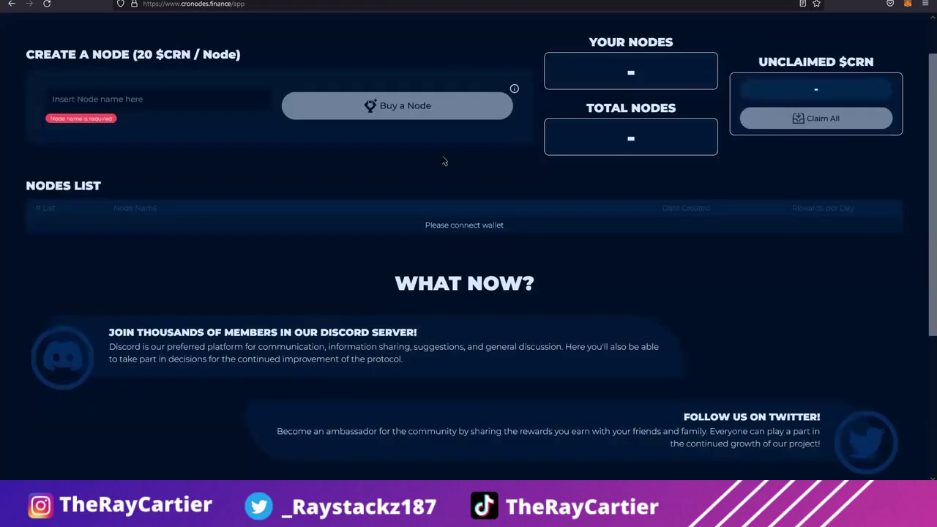
- Scroll up and down through the Cronodes node-creation dashboard
{"action": "scroll", "coordinate": [454, 176], "scroll_direction": "down", "scroll_amount": 3}
{"action": "scroll", "coordinate": [461, 189], "scroll_direction": "up", "scroll_amount": 3}
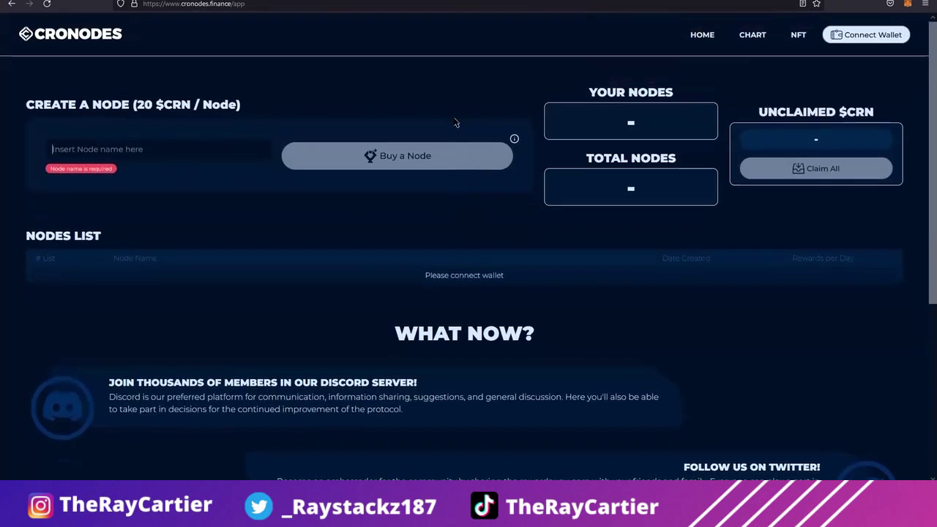
{"action": "scroll", "coordinate": [481, 228], "scroll_direction": "down", "scroll_amount": 2}
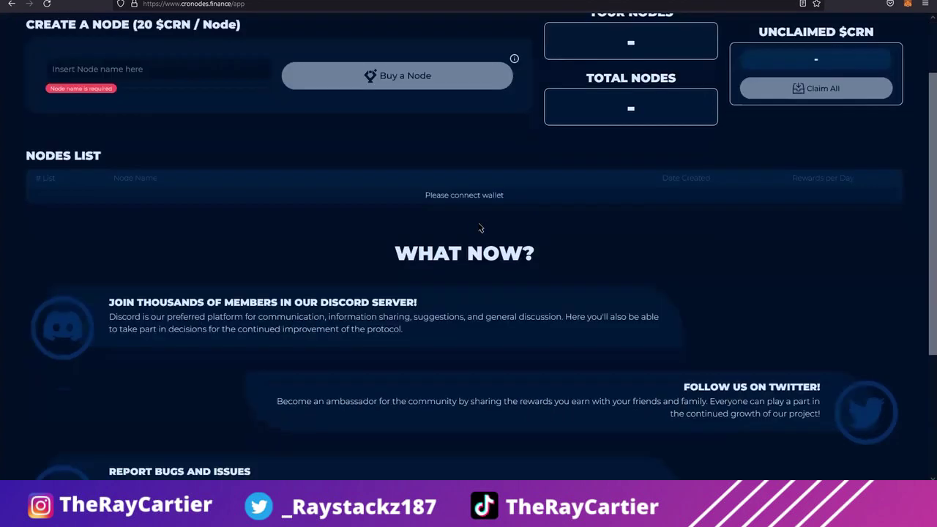
{"action": "scroll", "coordinate": [481, 228], "scroll_direction": "down", "scroll_amount": 3}
{"action": "scroll", "coordinate": [493, 209], "scroll_direction": "up", "scroll_amount": 4}
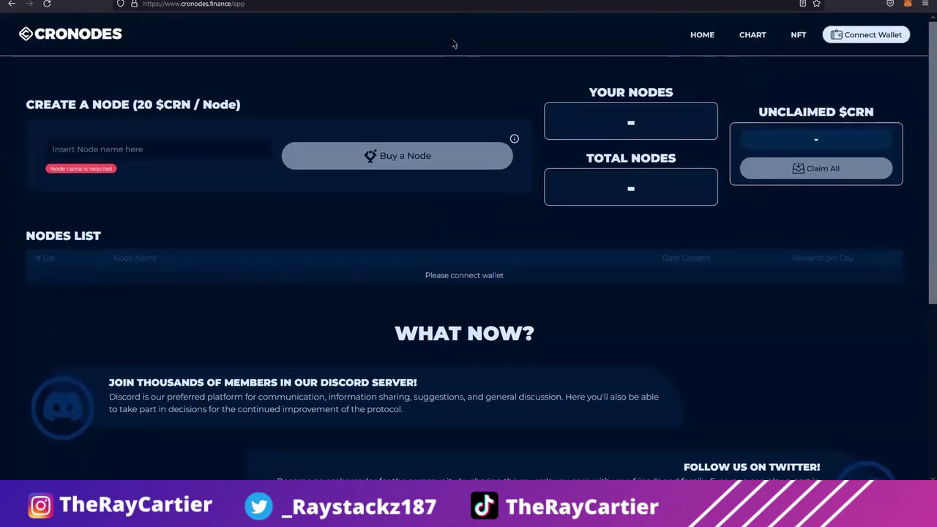
{"action": "scroll", "coordinate": [688, 207], "scroll_direction": "down", "scroll_amount": 1}
{"action": "scroll", "coordinate": [689, 206], "scroll_direction": "up", "scroll_amount": 1}
{"action": "scroll", "coordinate": [664, 287], "scroll_direction": "down", "scroll_amount": 3}
{"action": "scroll", "coordinate": [662, 292], "scroll_direction": "up", "scroll_amount": 3}
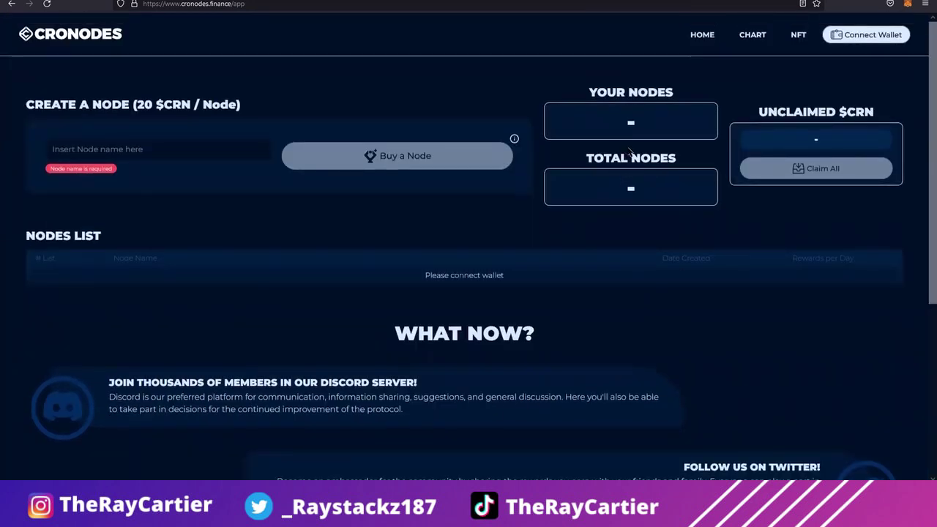